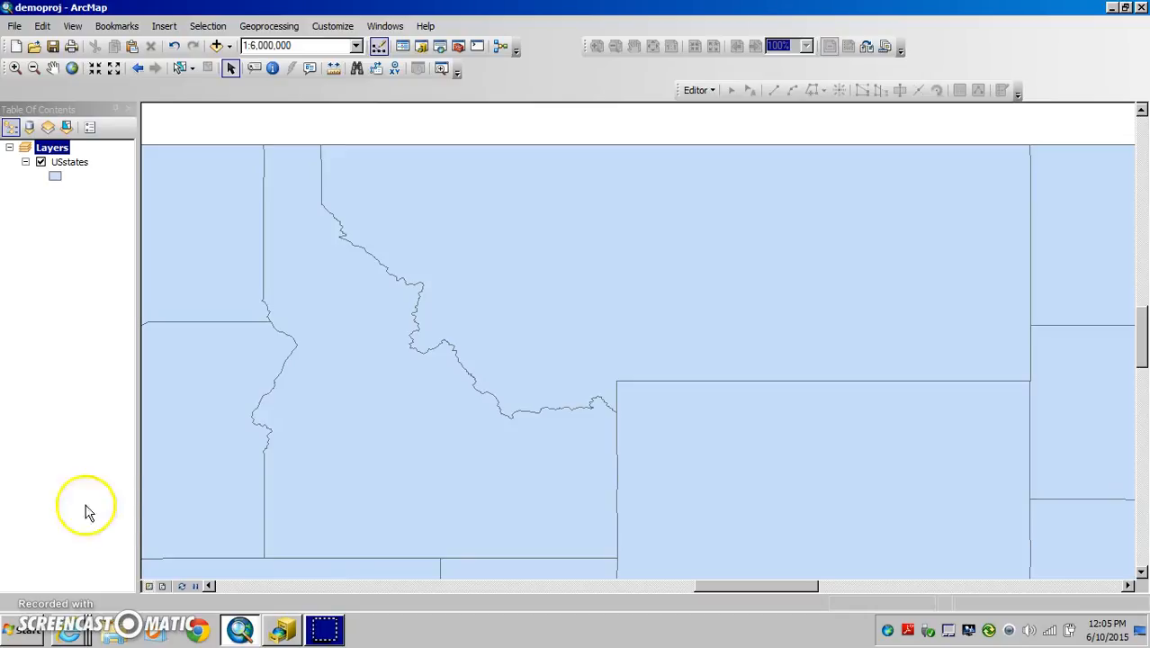
- Switch to ArcCatalog and select the CreateEventFC.mdb geodatabase in the Practice folder
left_click(281, 629)
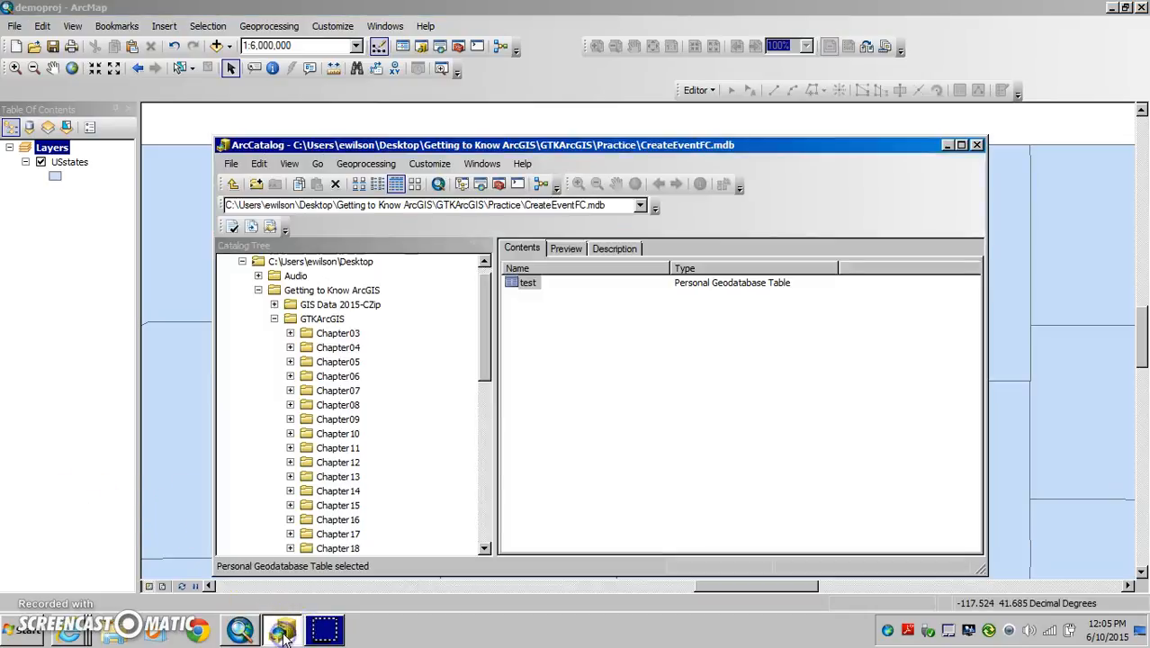
left_click_drag(487, 316, 488, 418)
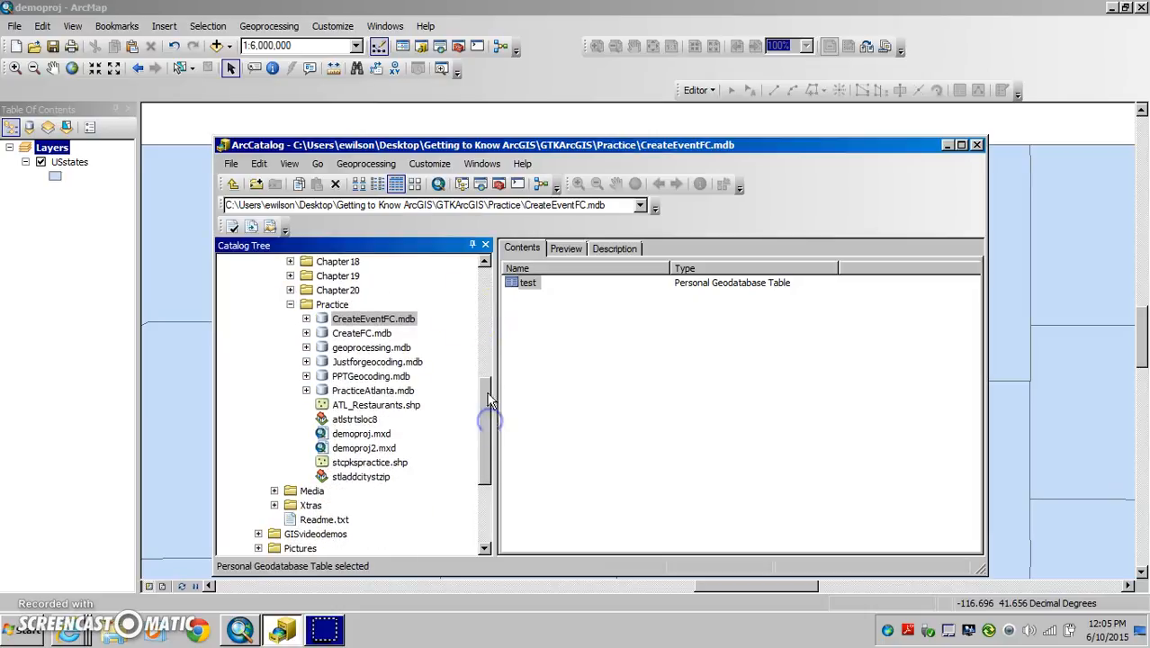
left_click(332, 305)
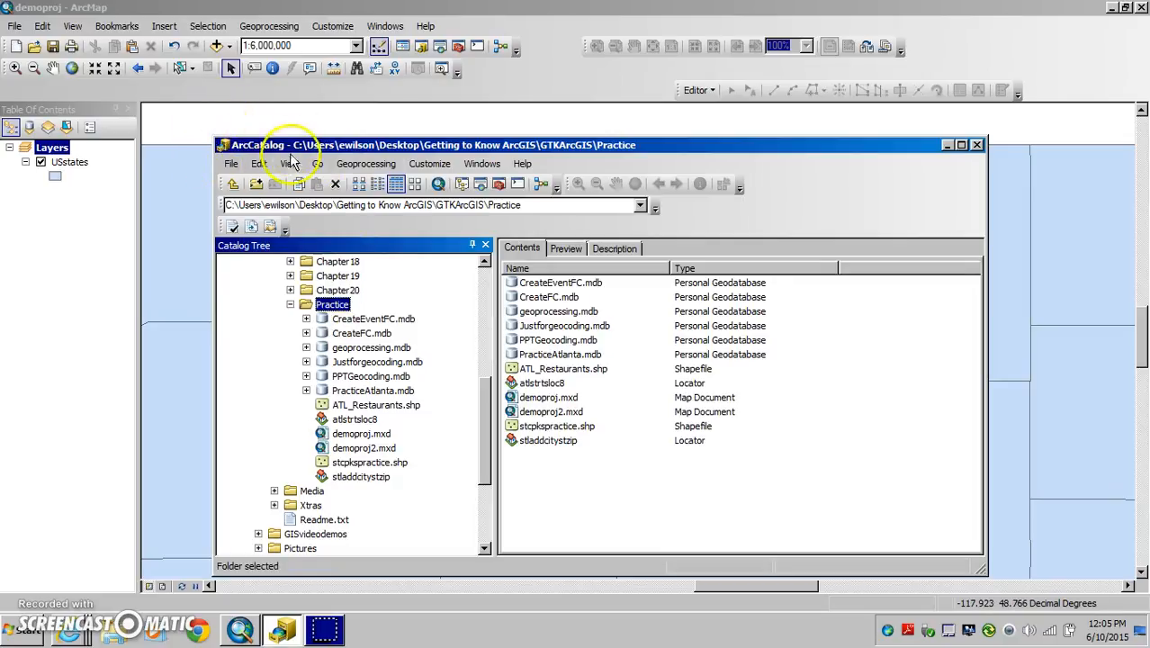
left_click(346, 322)
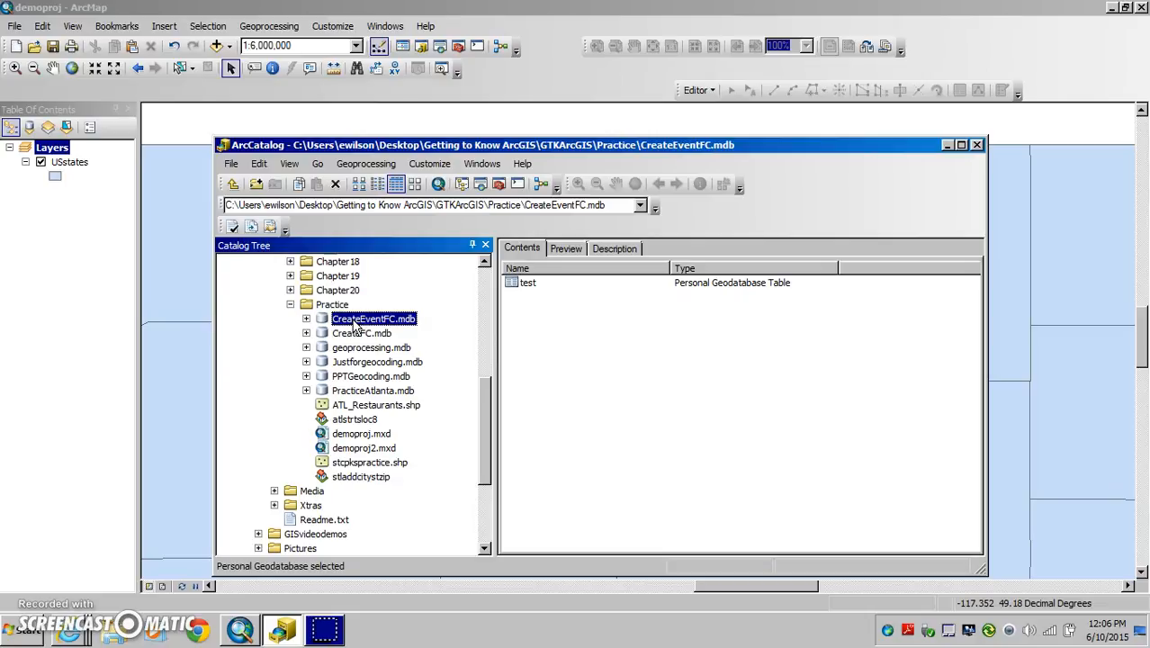
left_click(355, 326)
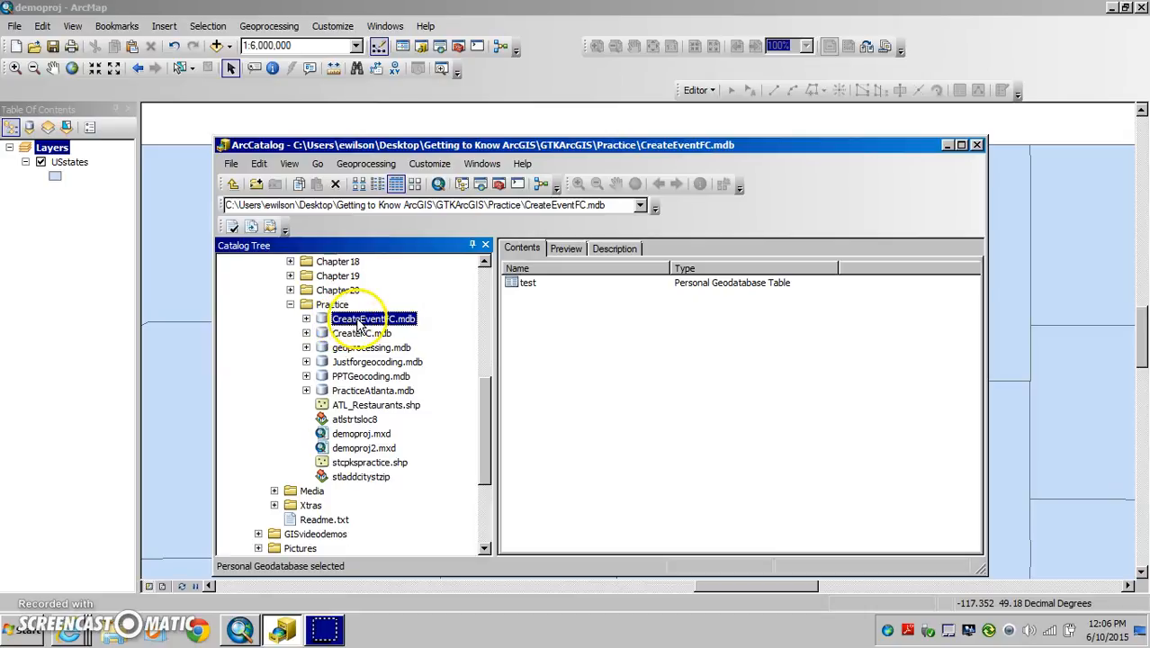
- Start a new table named EventFC in the CreateEventFC.mdb geodatabase and proceed to its field definitions
right_click(360, 322)
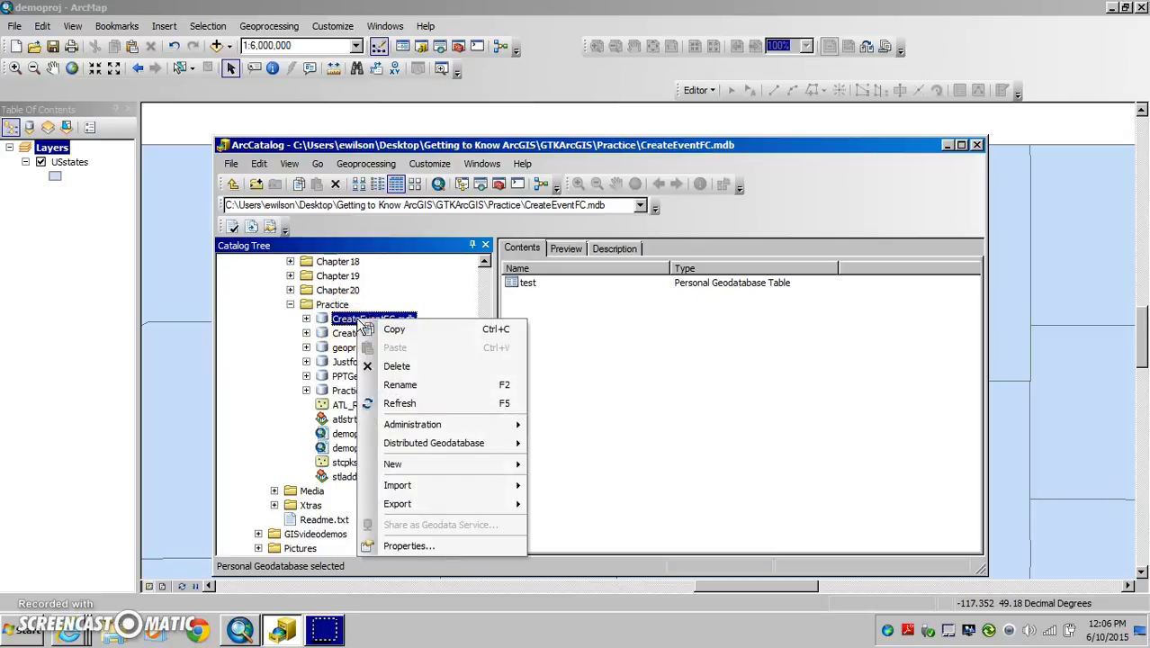
mouse_move(393, 466)
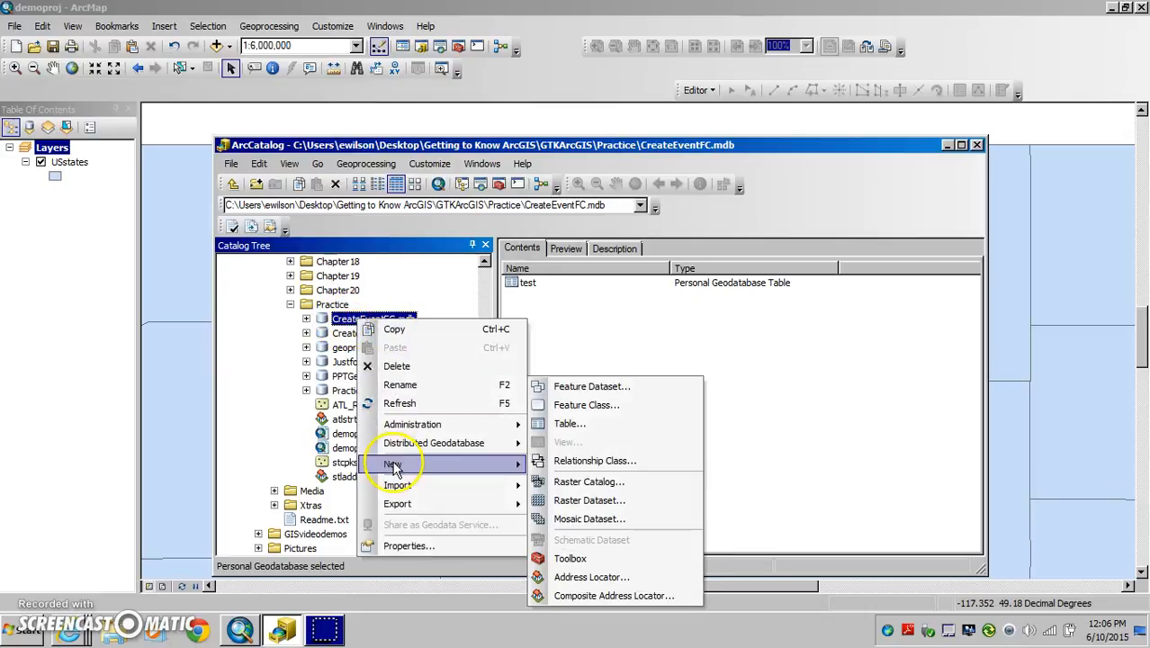
left_click(570, 426)
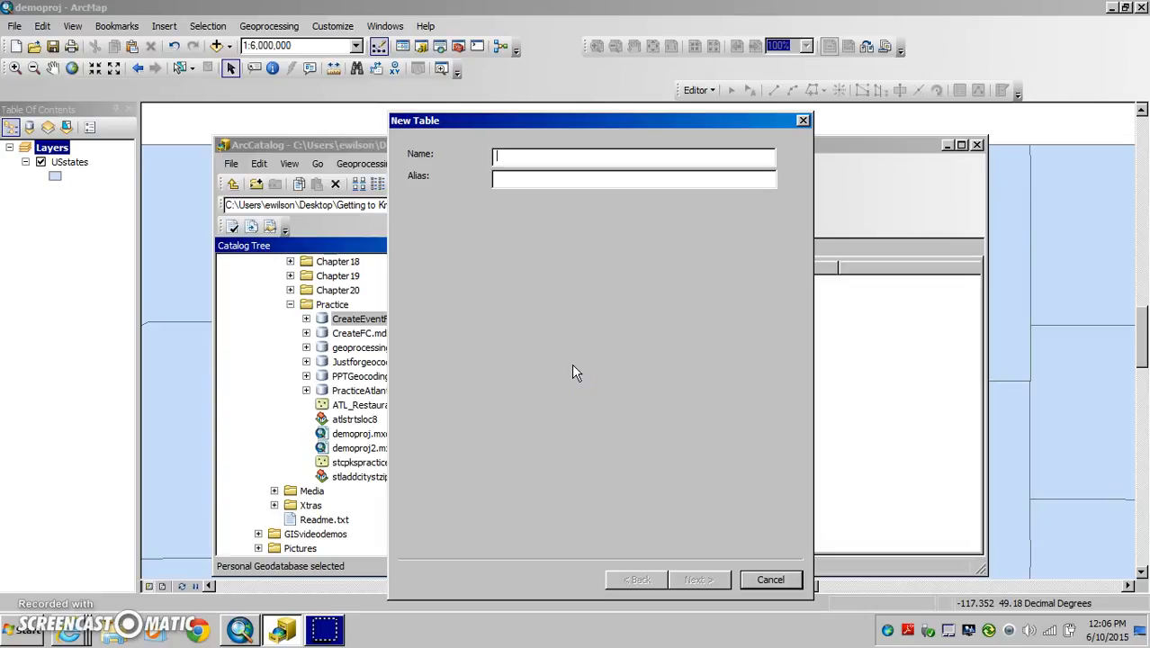
type("Ev")
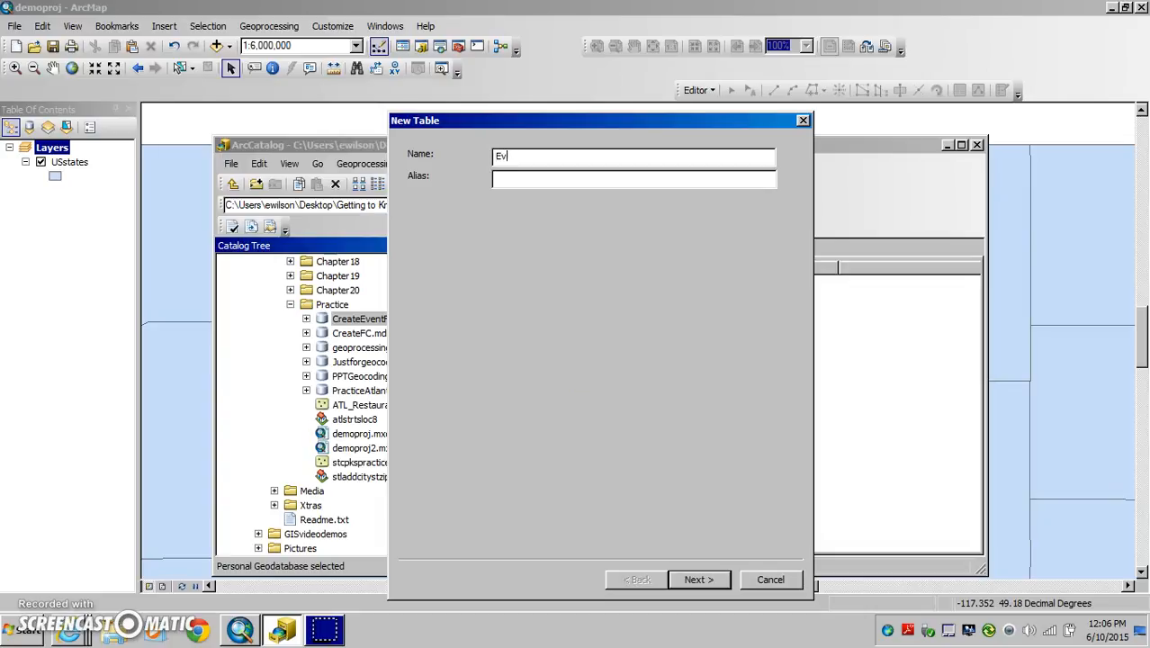
type("entFC")
left_click(695, 579)
- Add a field called Name with the Text data type to the new table
left_click(450, 186)
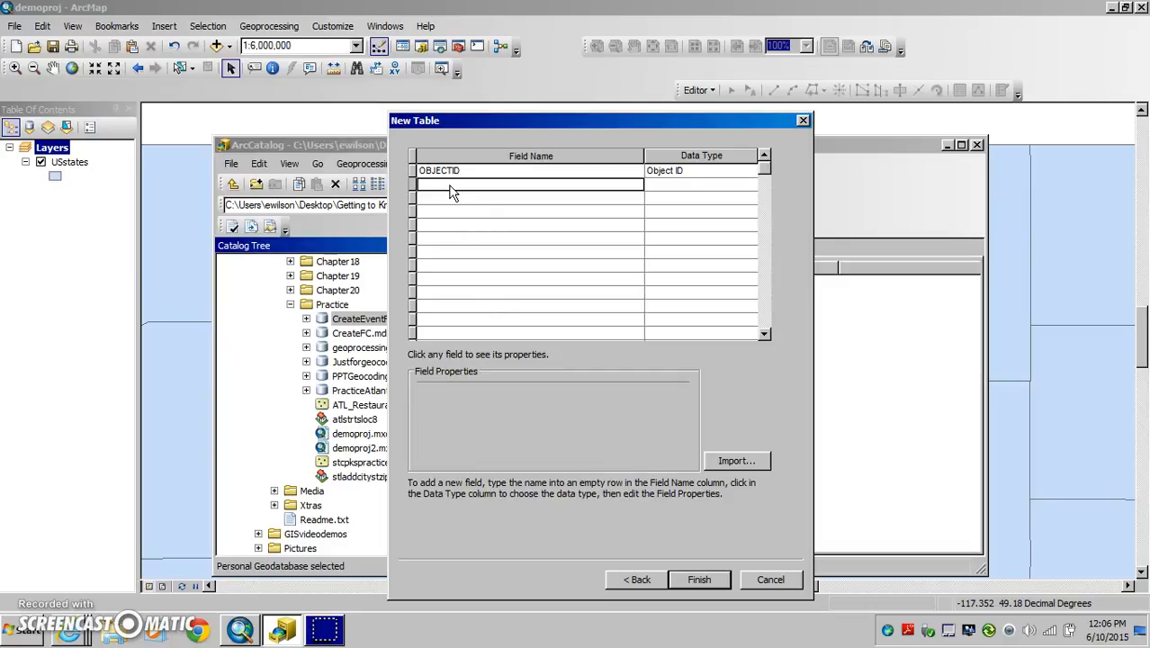
type("Name")
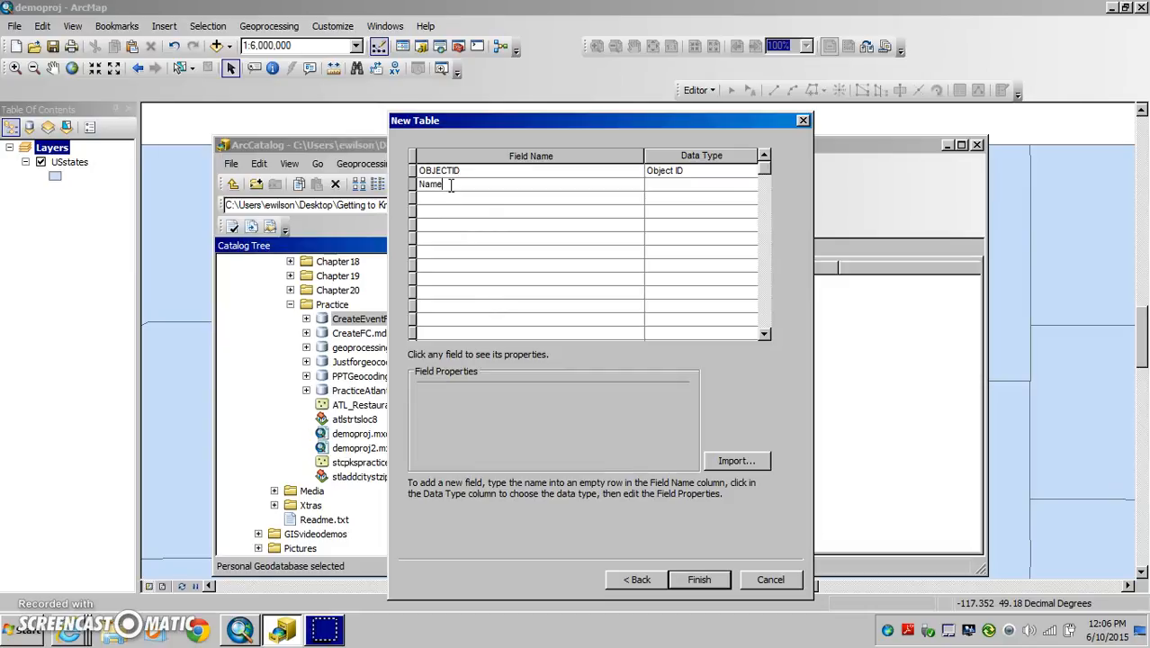
key("Tab")
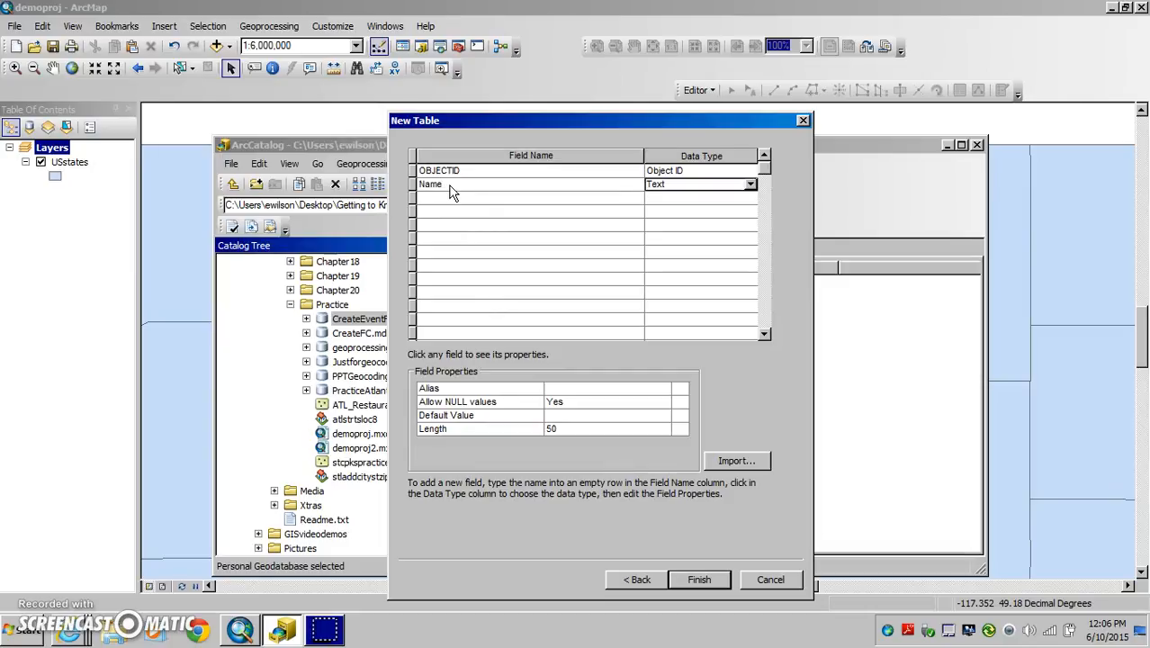
key("Tab")
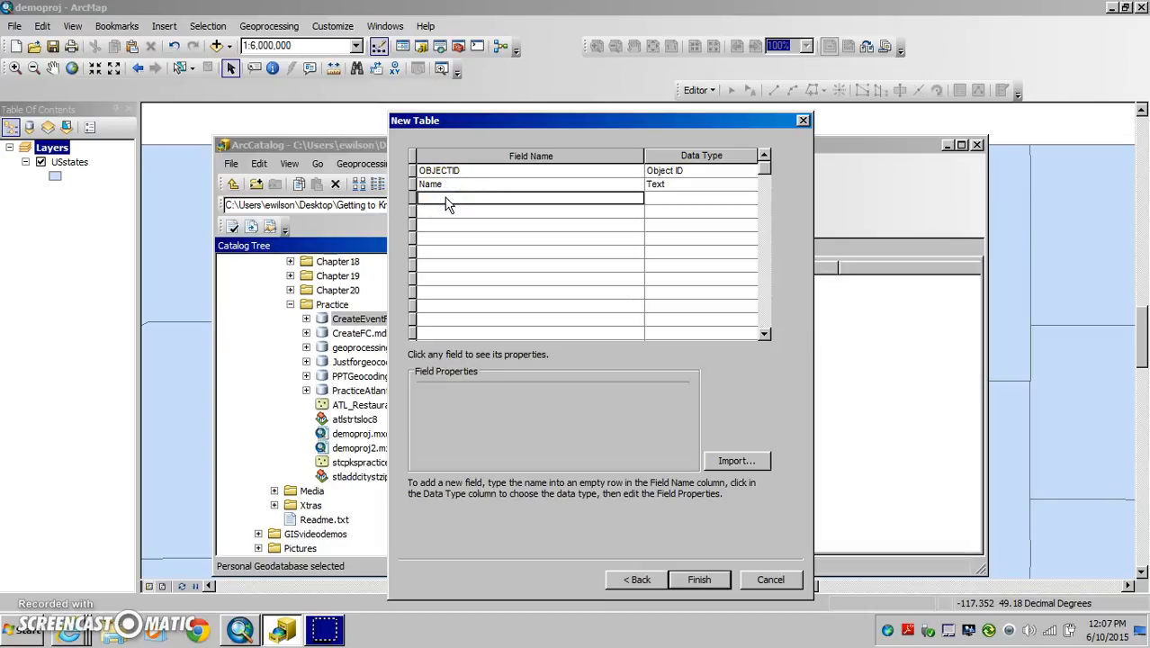
- Add an X_Coord field with the Double data type below the Name field
left_click(447, 199)
type("X_")
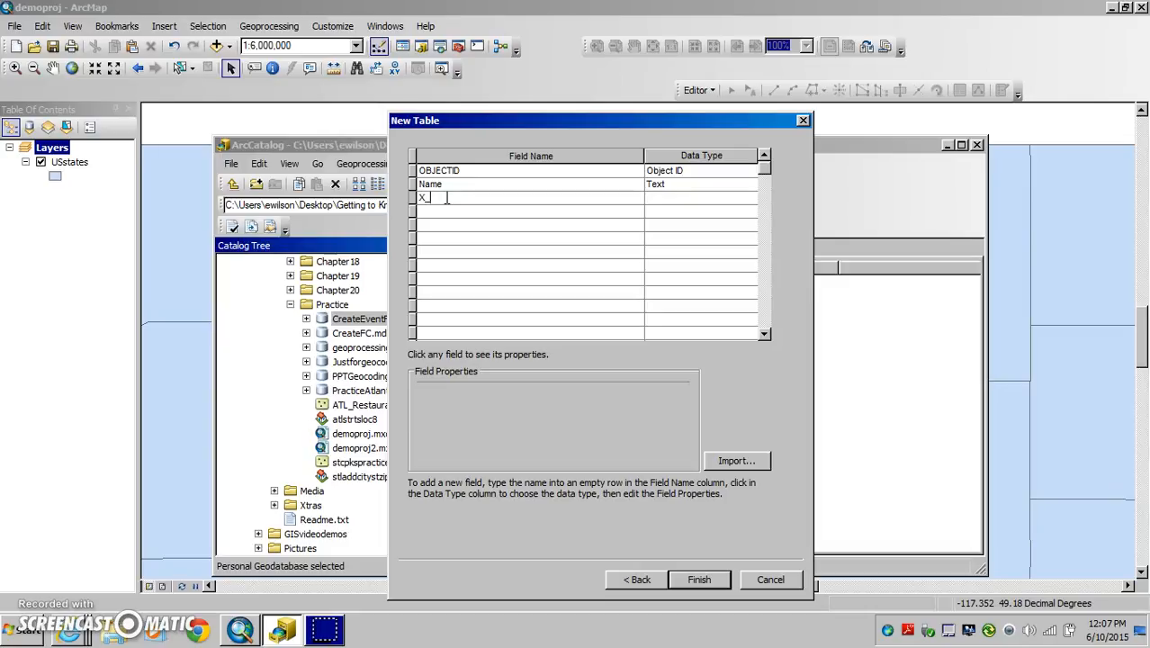
type("Coord")
left_click(664, 199)
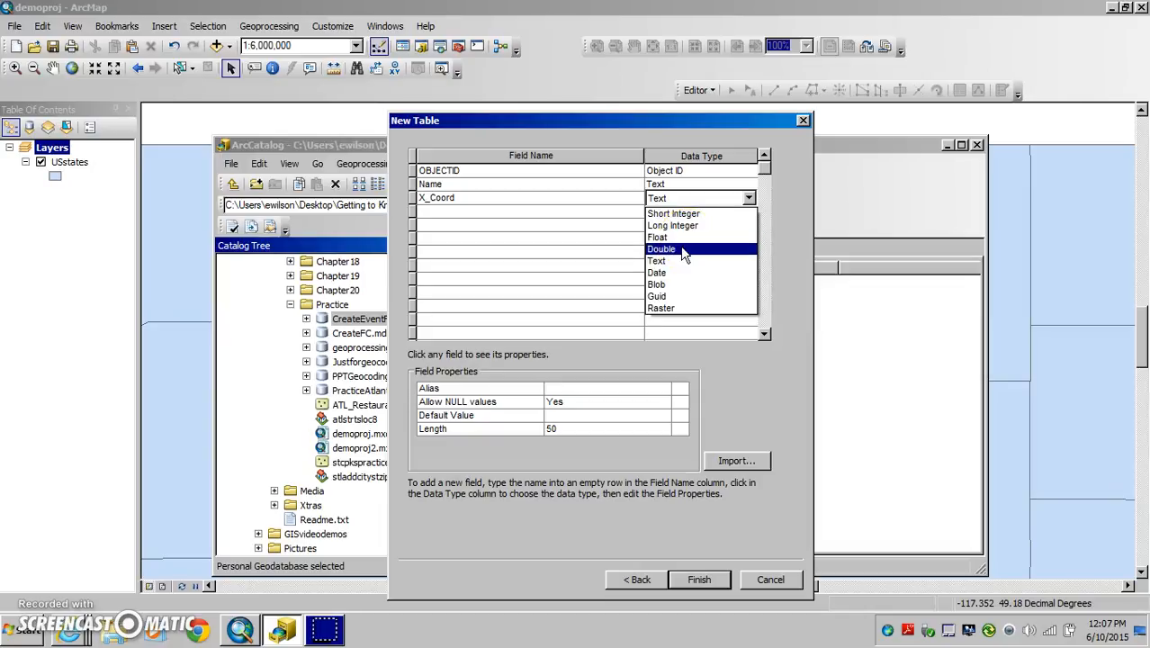
left_click(681, 255)
left_click(680, 255)
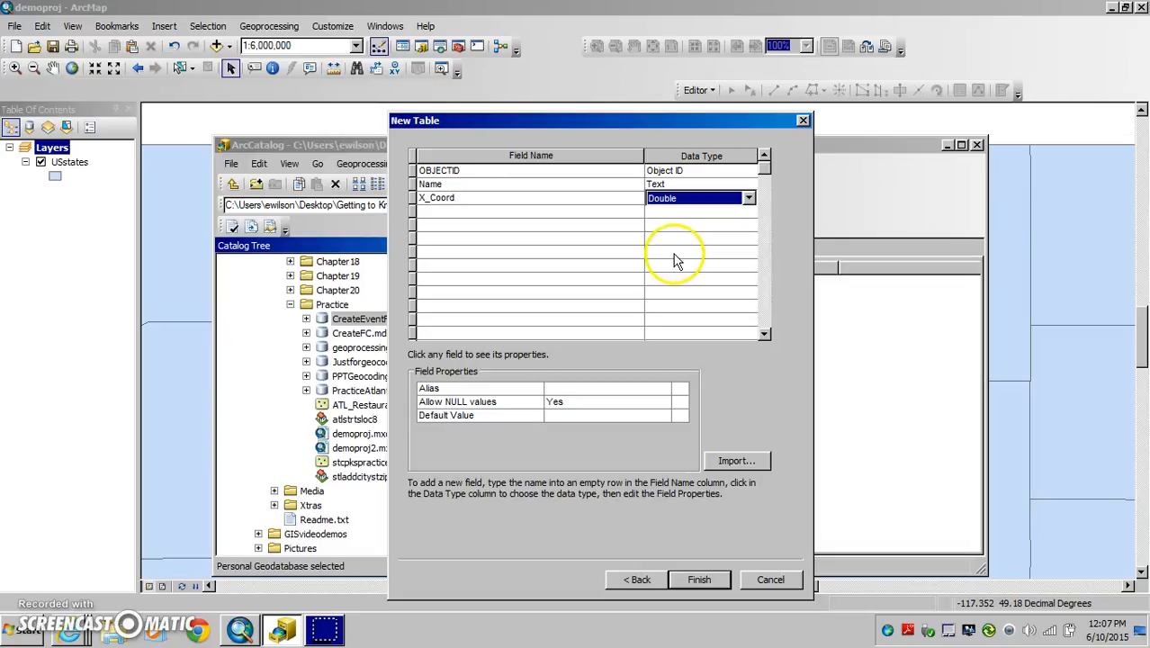
- Add a Y_Coord field with the Double data type and finish creating the table
left_click(505, 212)
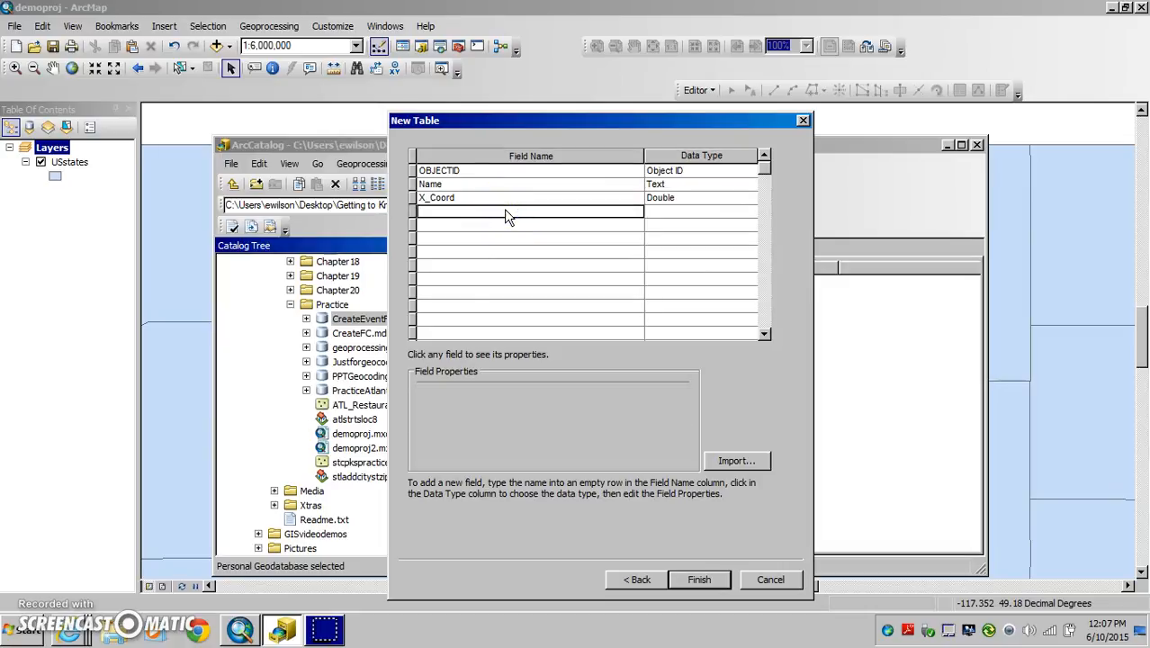
type("Y_Coord")
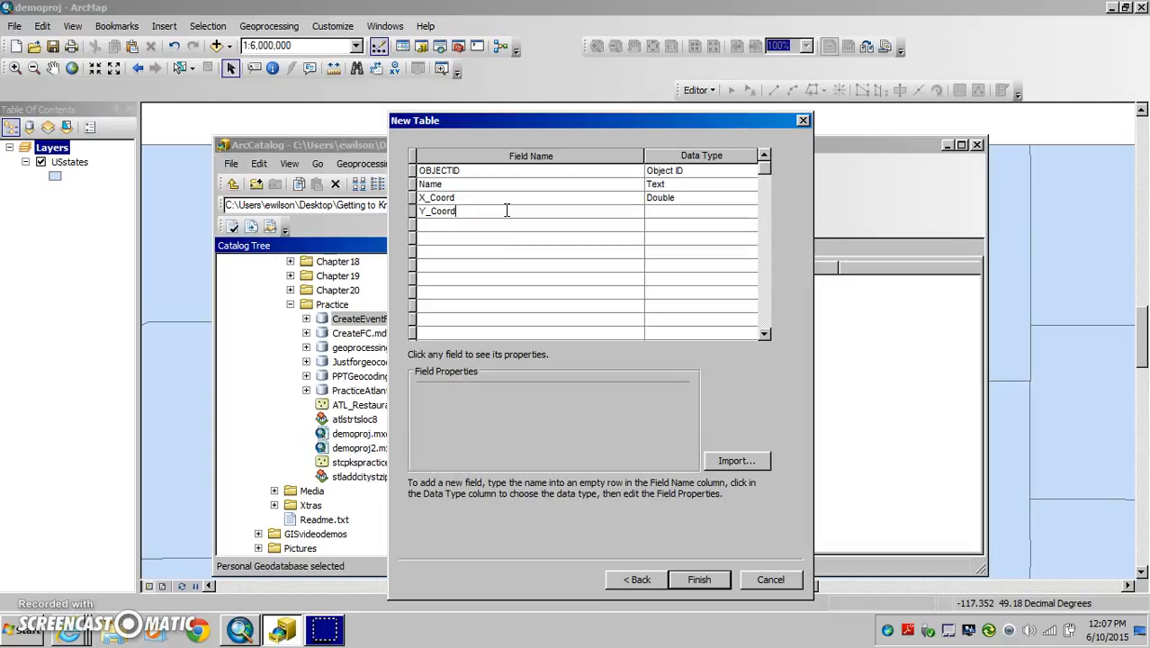
left_click(660, 212)
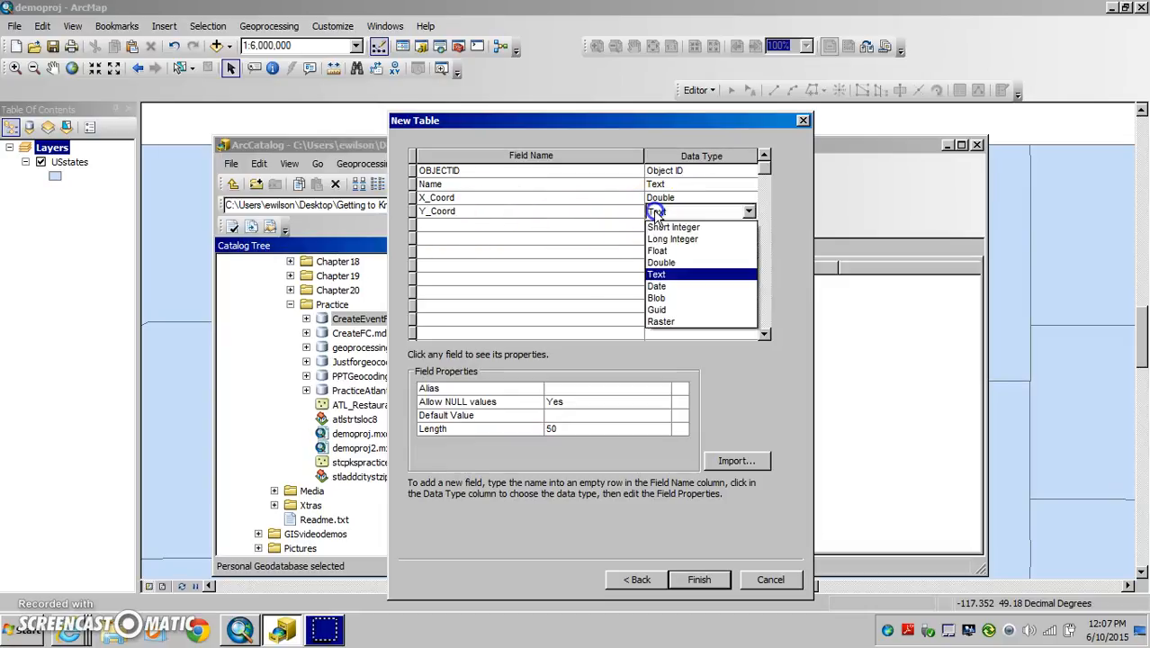
left_click(659, 263)
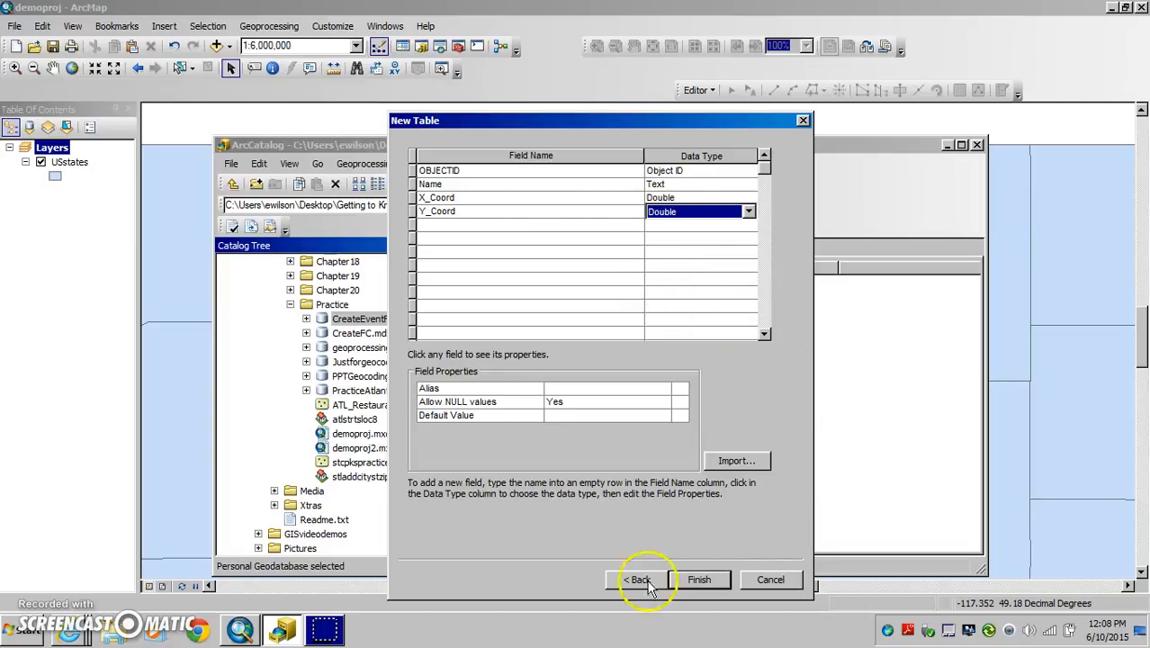
left_click(699, 575)
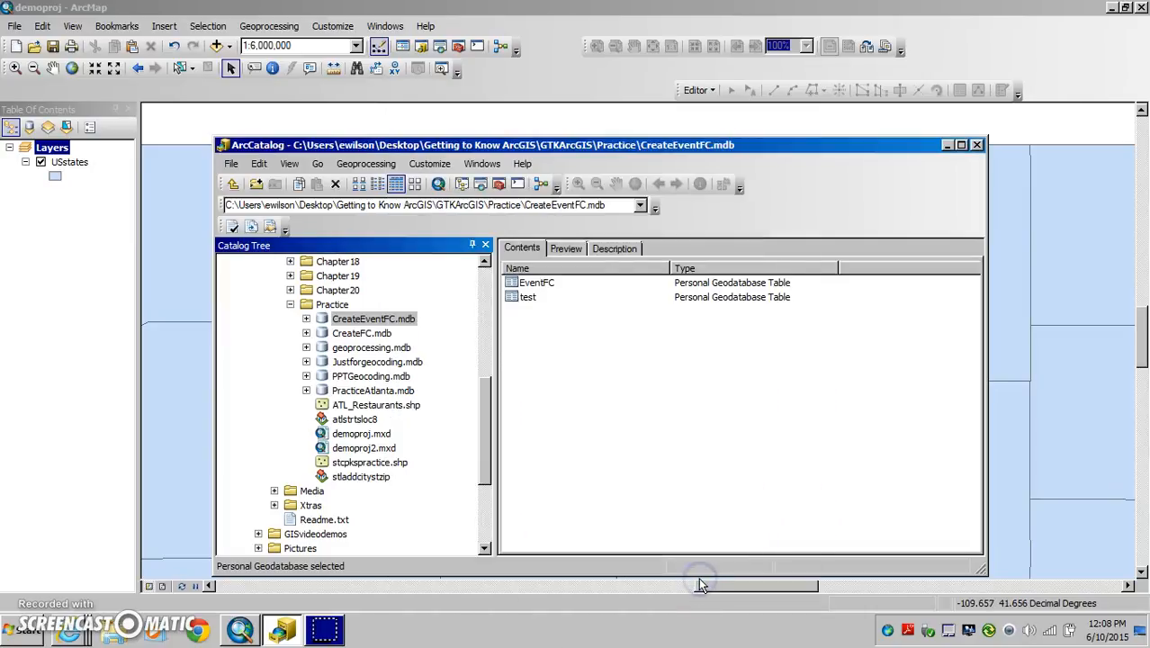
- Add the EventFC table to the demoproj map in ArcMap and close ArcCatalog
left_click(541, 284)
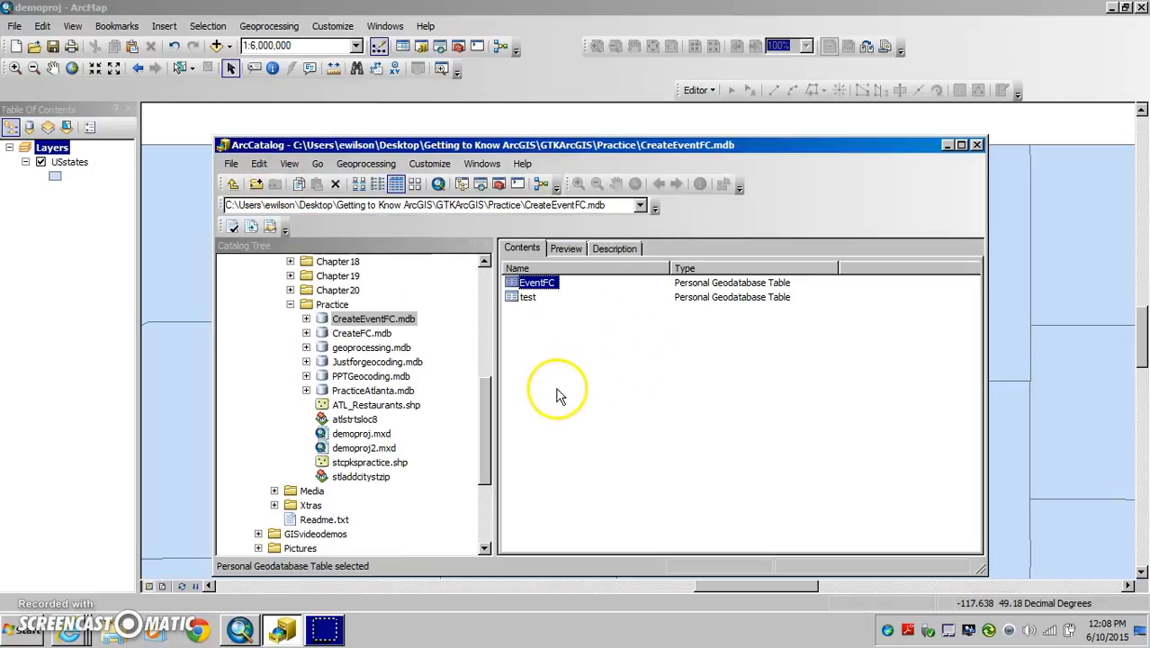
left_click_drag(535, 284, 49, 211)
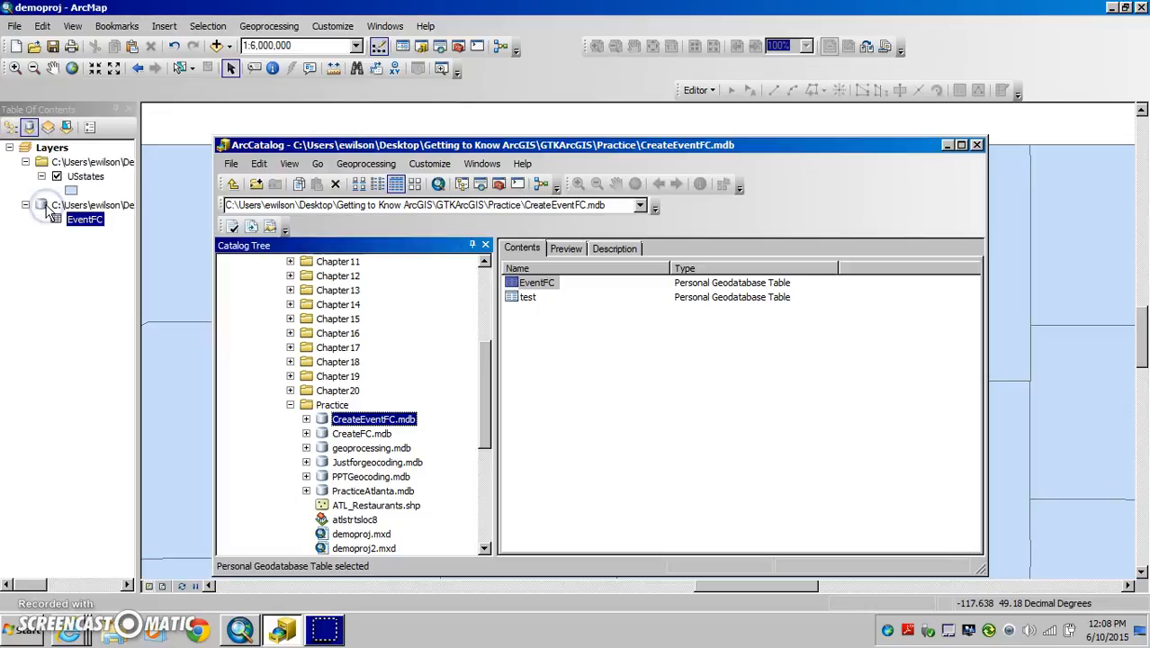
left_click(976, 145)
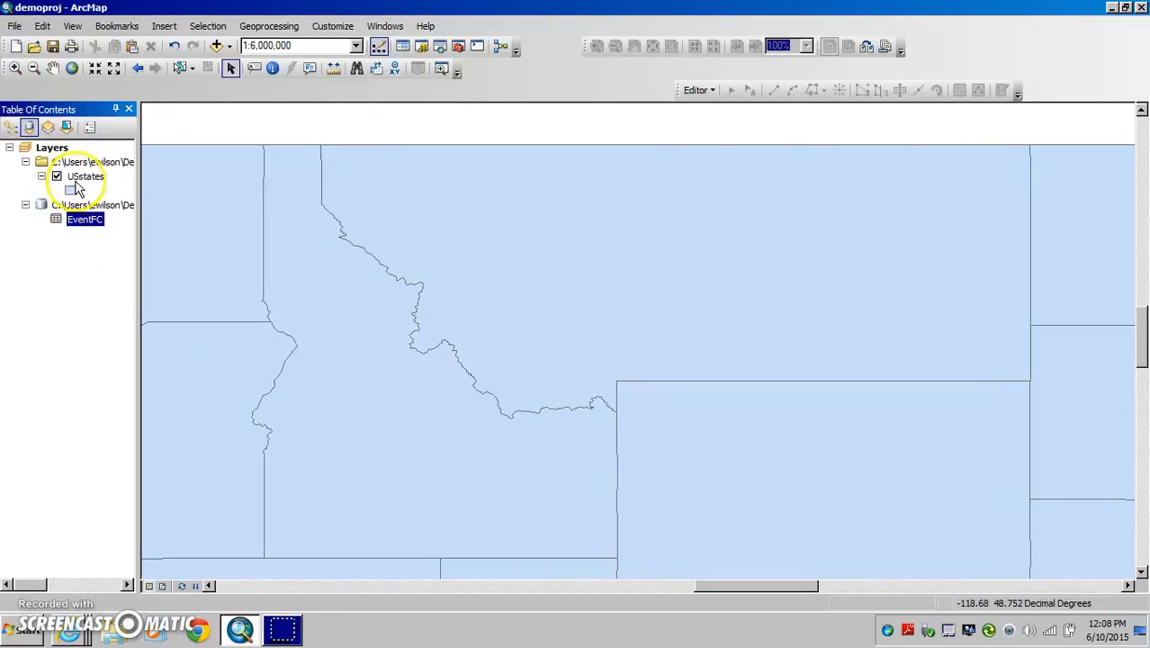
- Open the EventFC attribute table and move its window so the northern part of the map stays uncovered
right_click(81, 225)
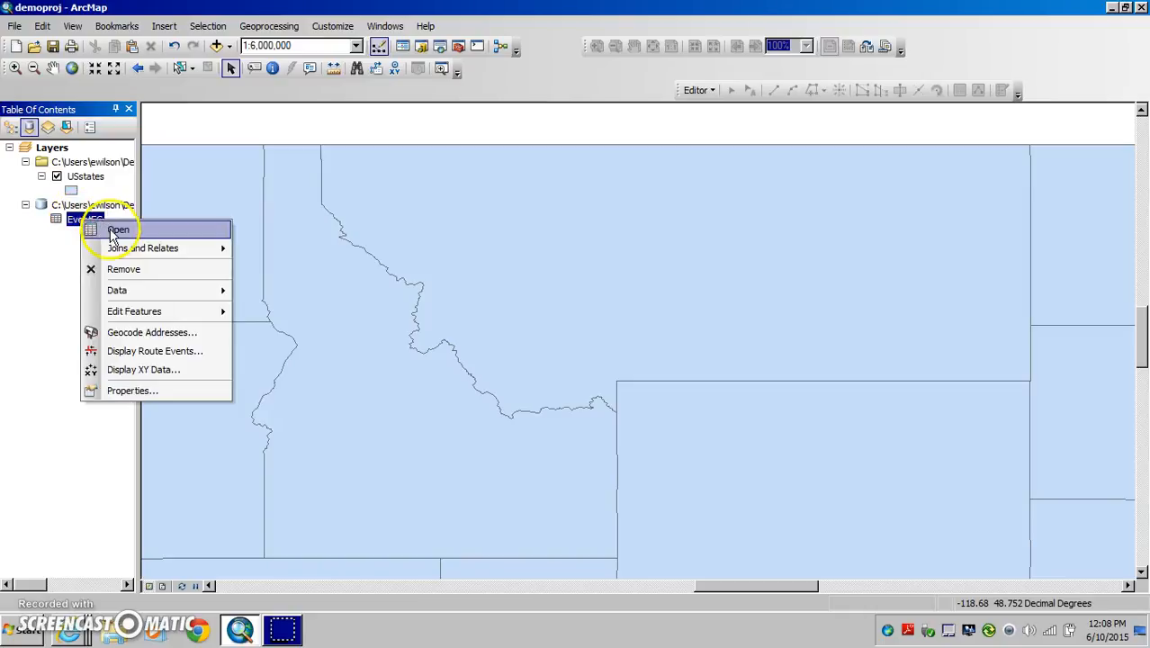
left_click(106, 230)
left_click_drag(200, 385, 217, 259)
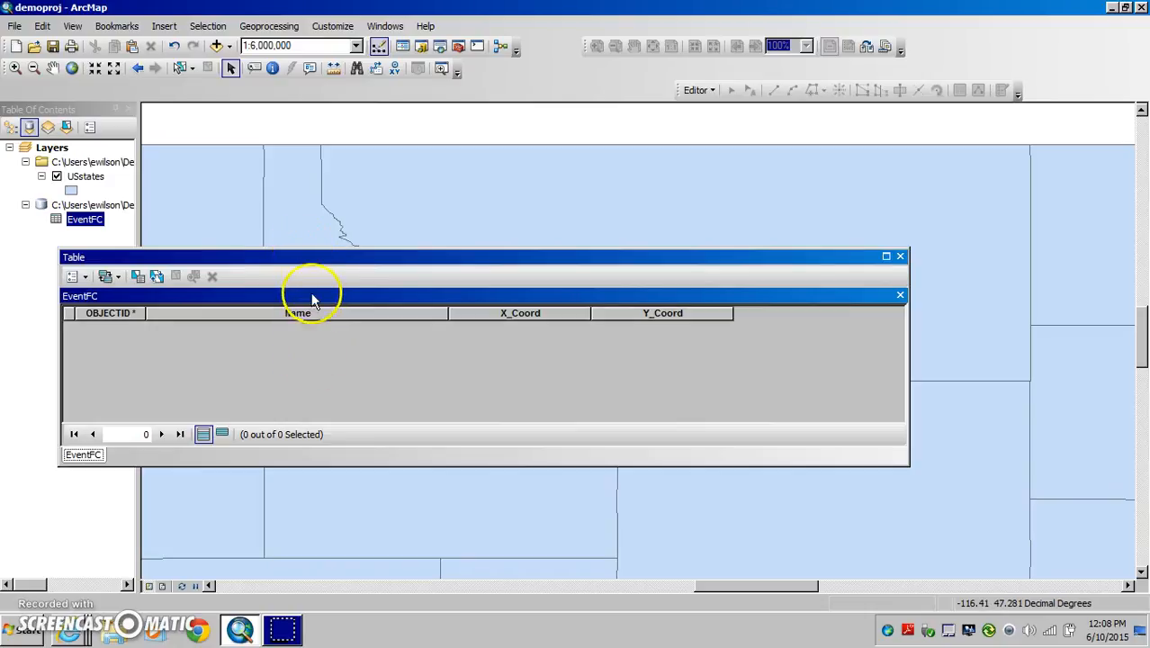
left_click_drag(313, 259, 268, 360)
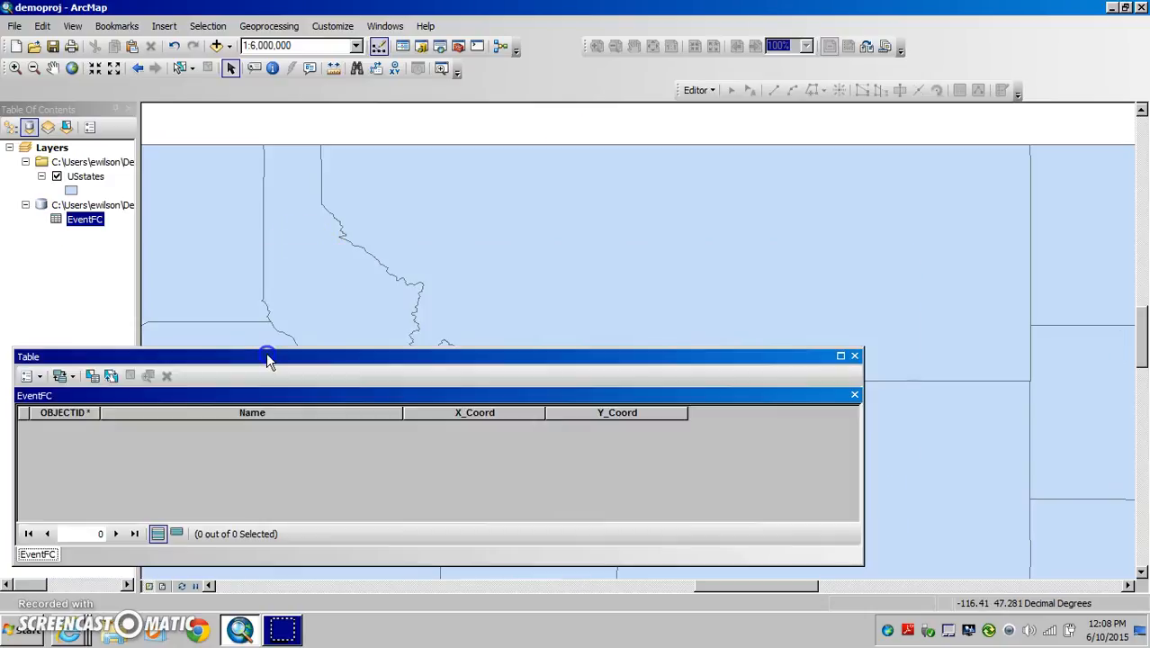
- Start an edit session on the EventFC table's workspace
left_click(710, 93)
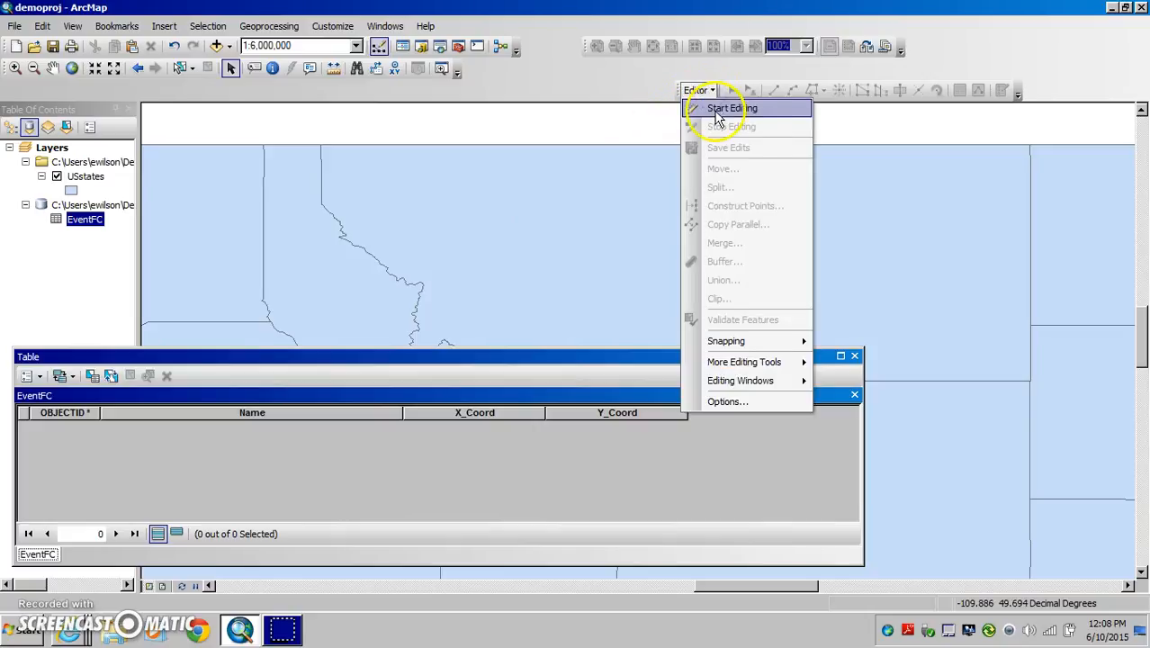
left_click(713, 107)
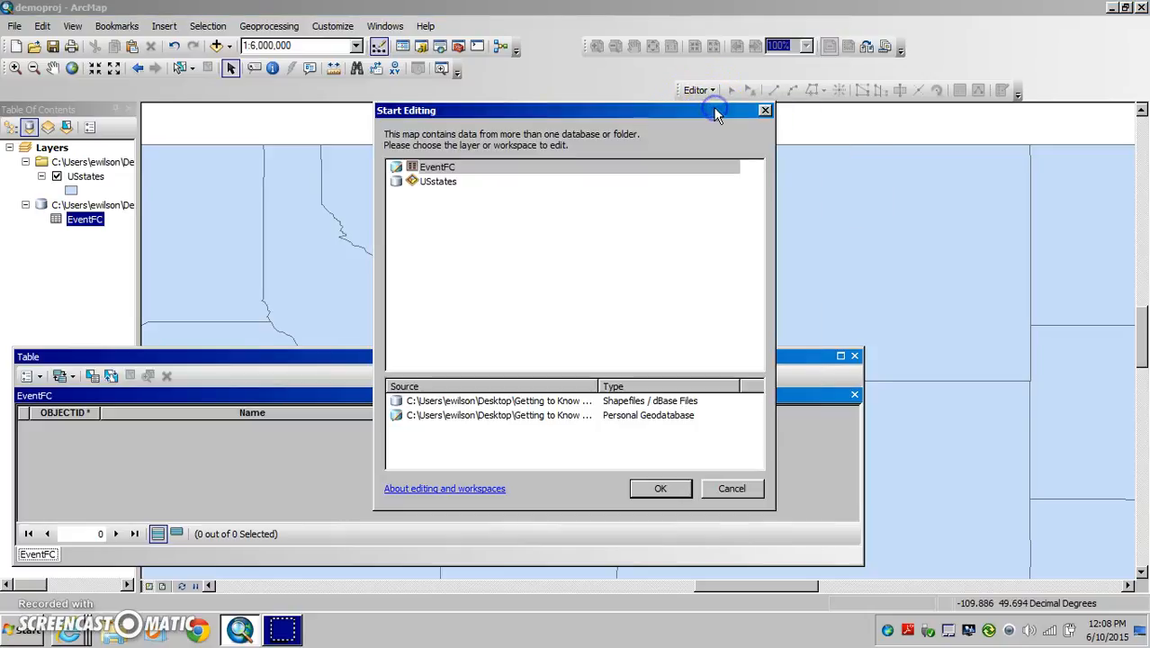
left_click(436, 167)
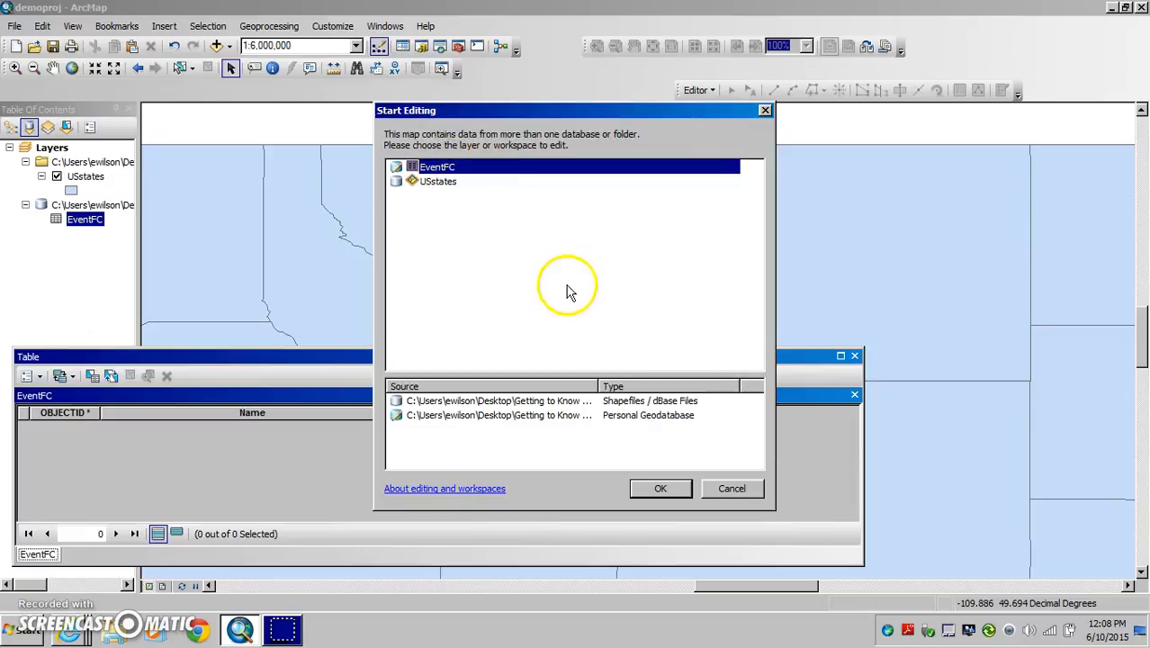
left_click(655, 489)
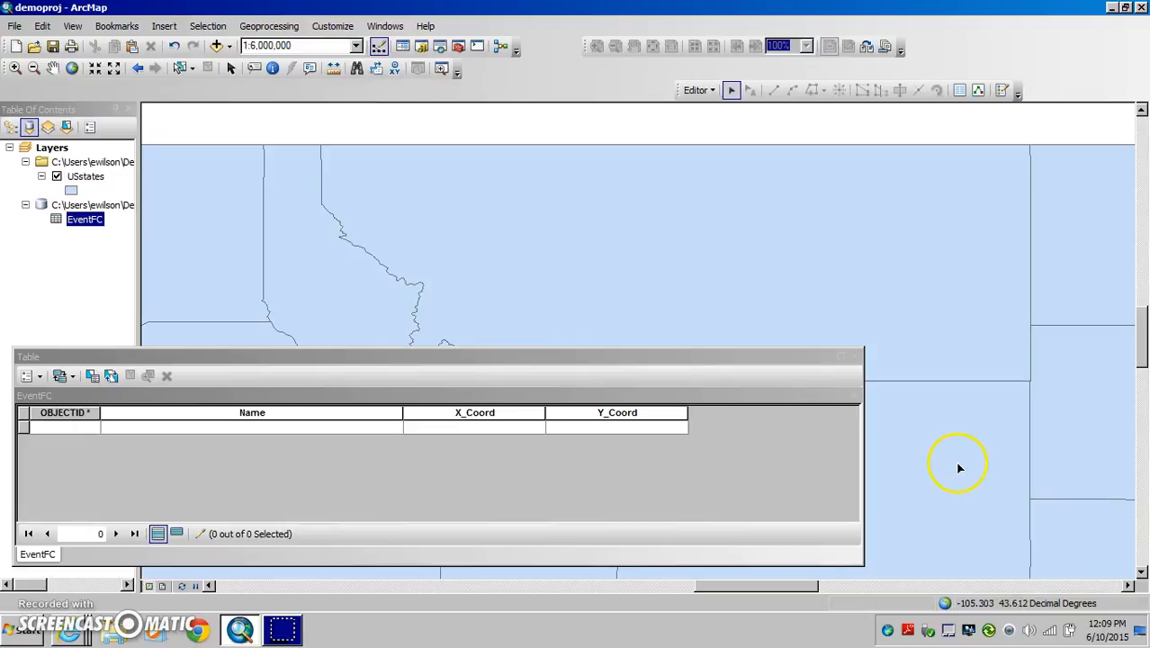
- Enter a person's first name in the Name field of the first EventFC record and commit the new row
left_click(263, 428)
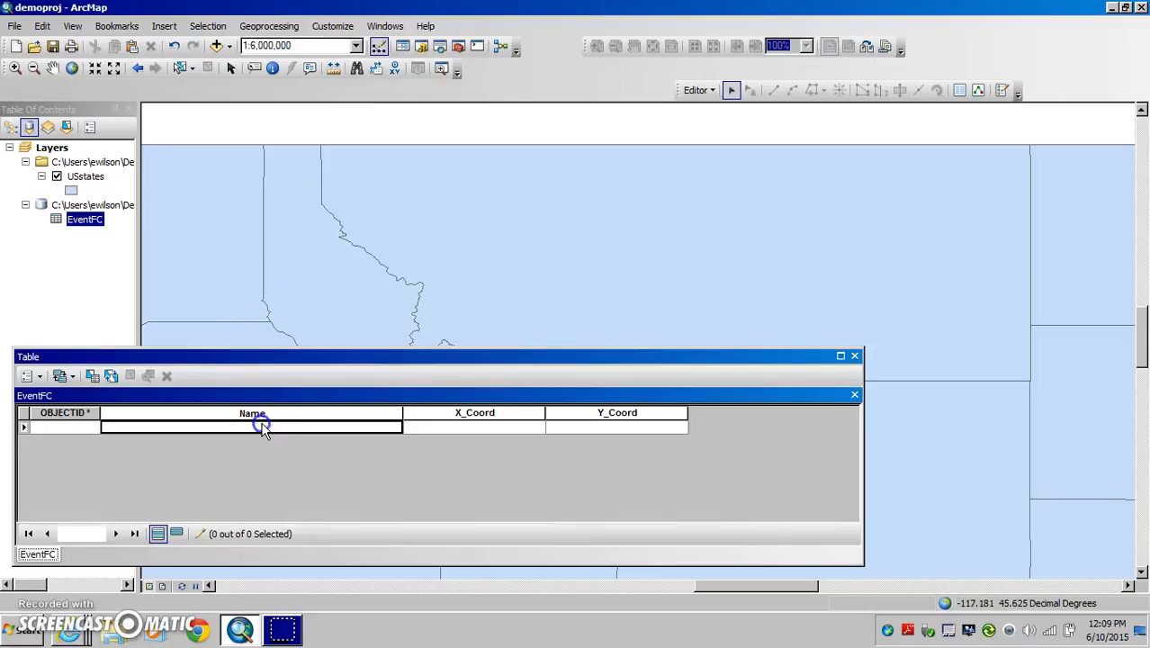
type("Jenny")
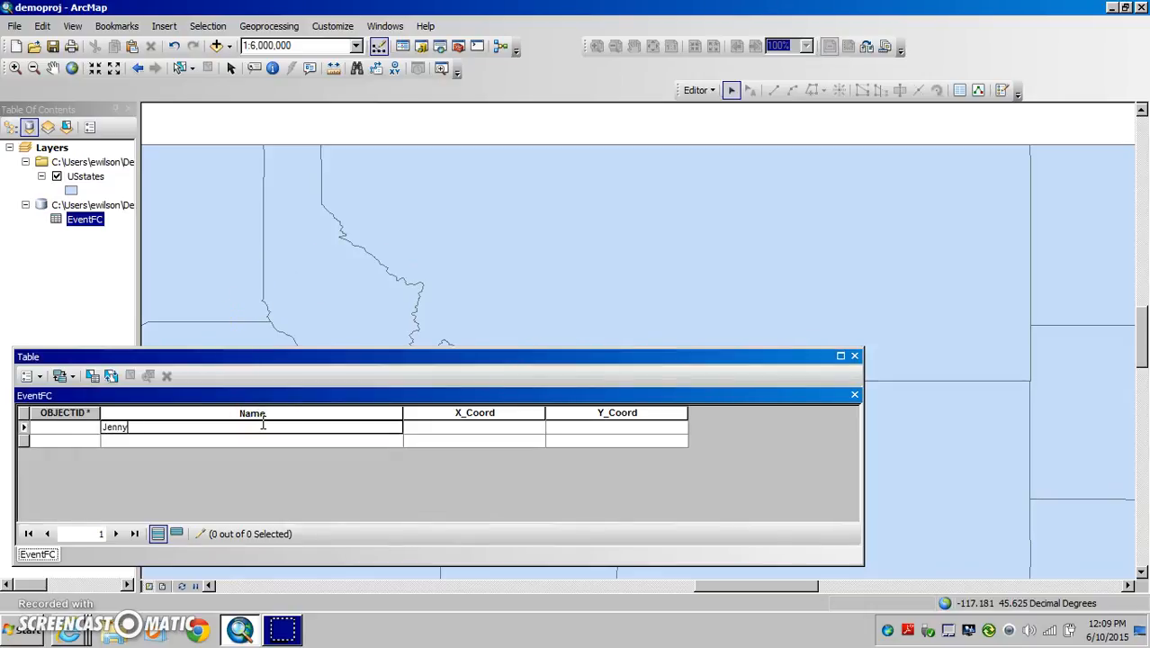
key("Tab")
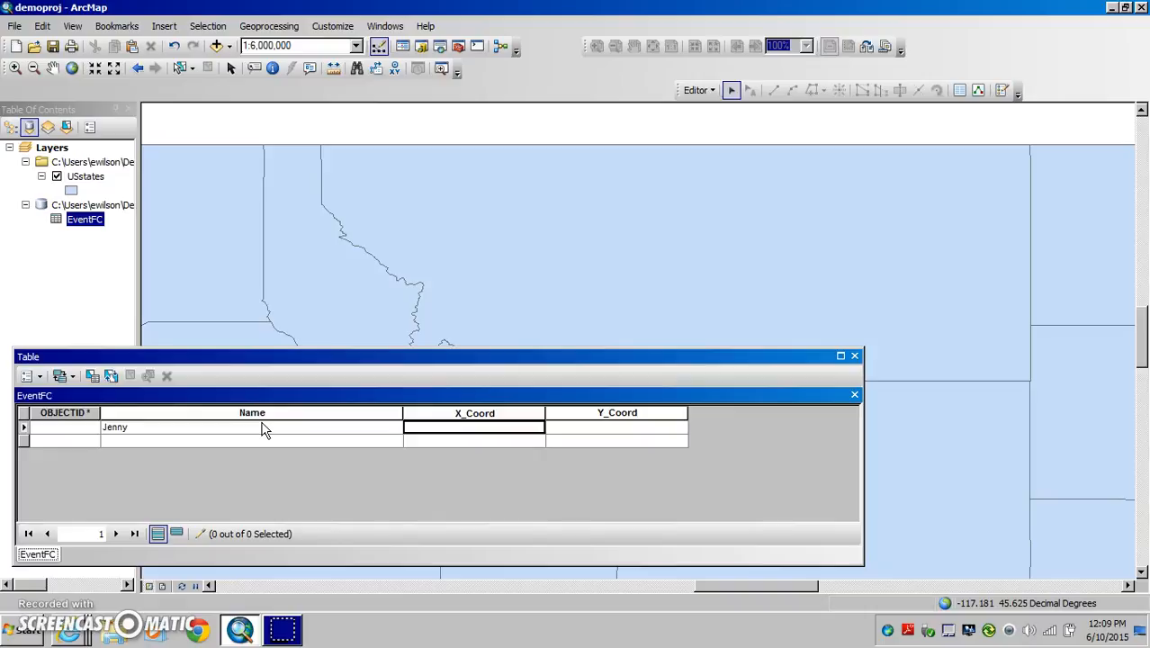
left_click(388, 199)
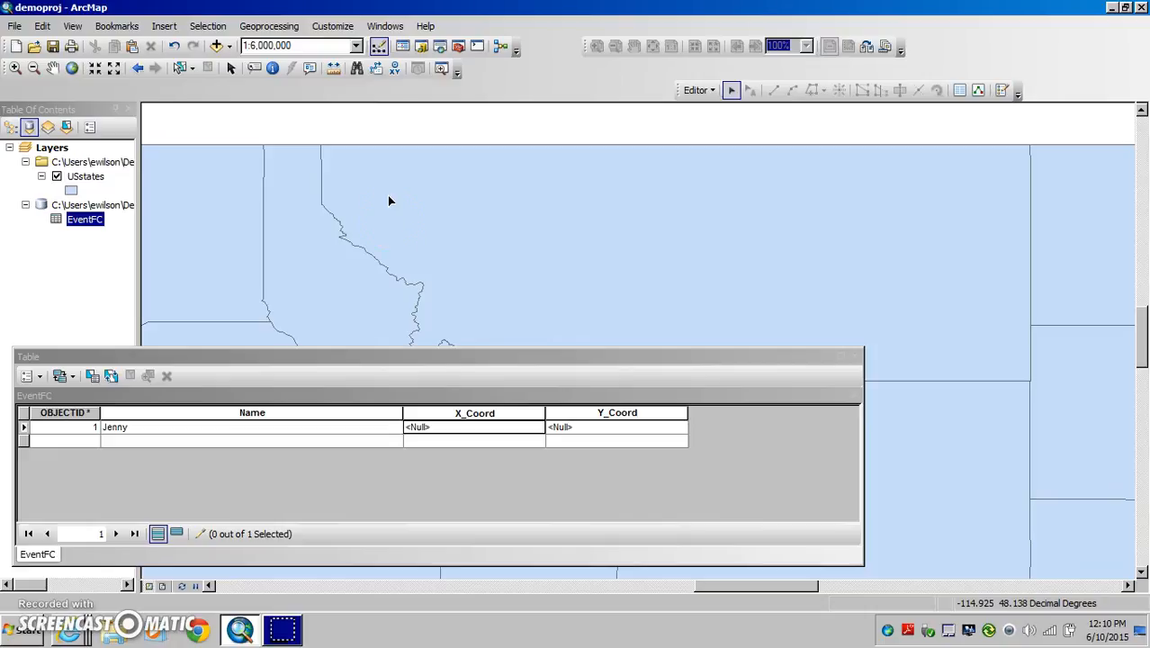
- Set the first EventFC record's X_Coord to -114.554 and its Y_Coord to 48.138
left_click(423, 428)
left_click(423, 441)
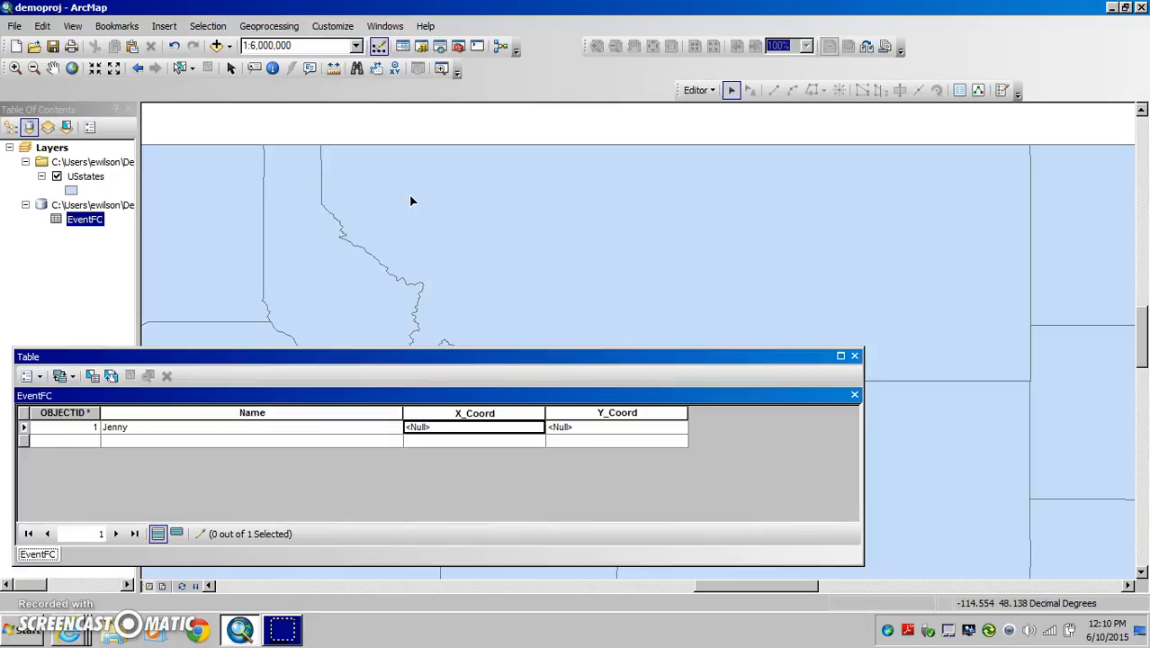
type("-")
key("BackSpace")
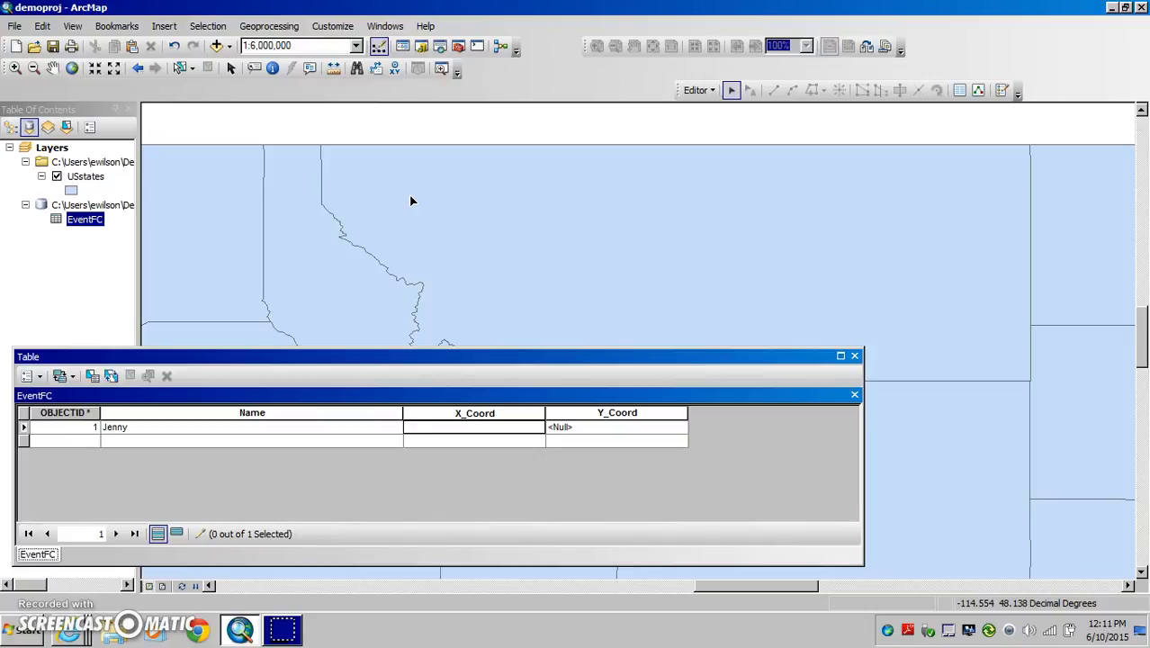
type("-114.554")
key("Tab")
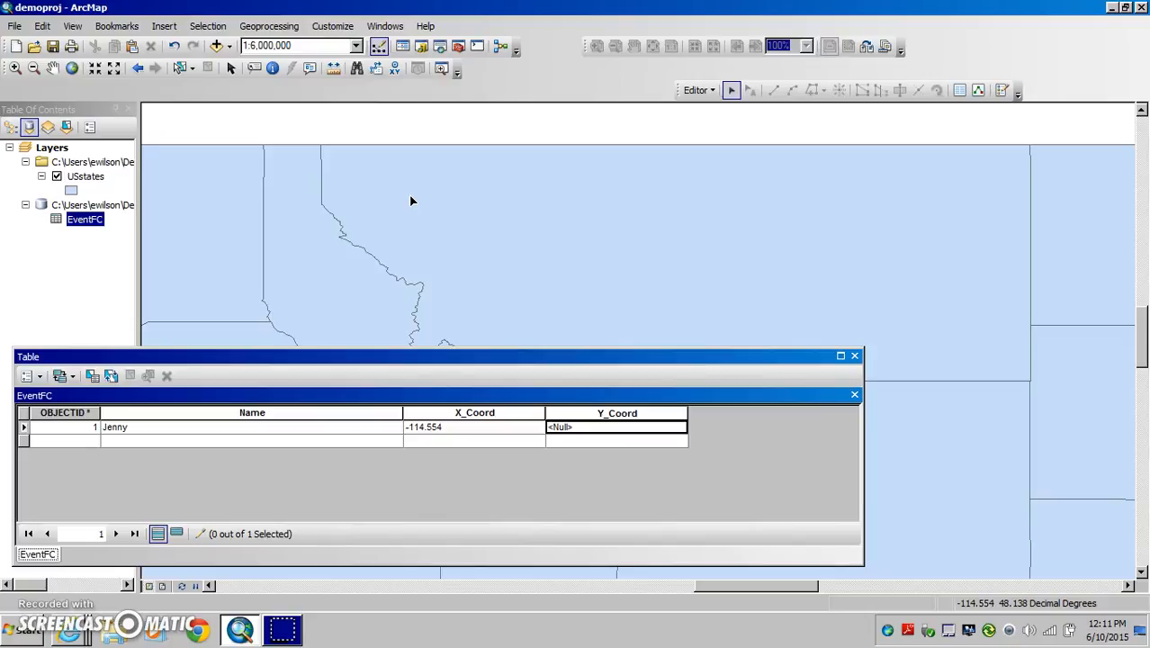
type("4")
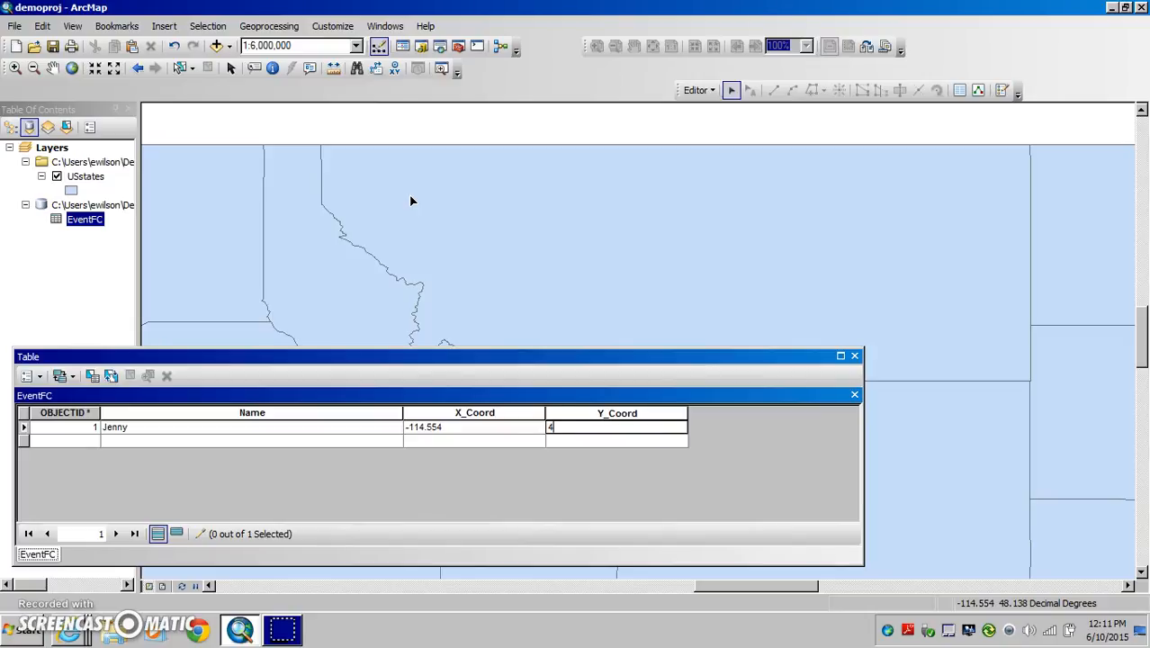
type("8.138")
key("Tab")
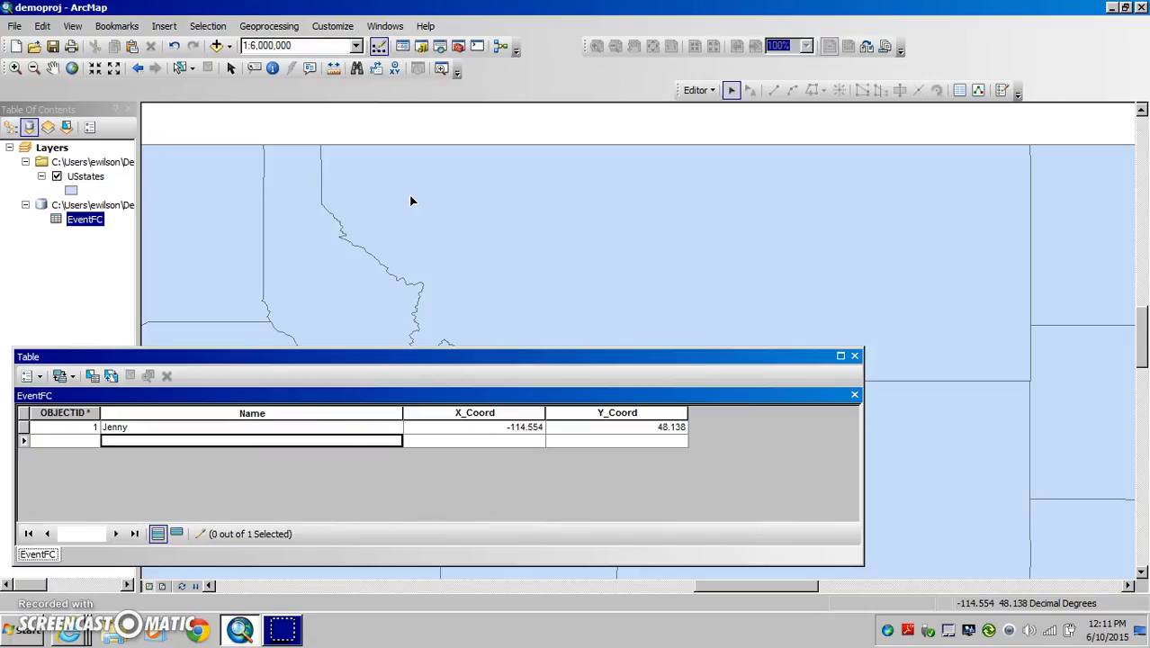
- Add a second EventFC record with a person's first name, X_Coord -107.416 and Y_Coord 47.838
type("Johnny")
key("Tab")
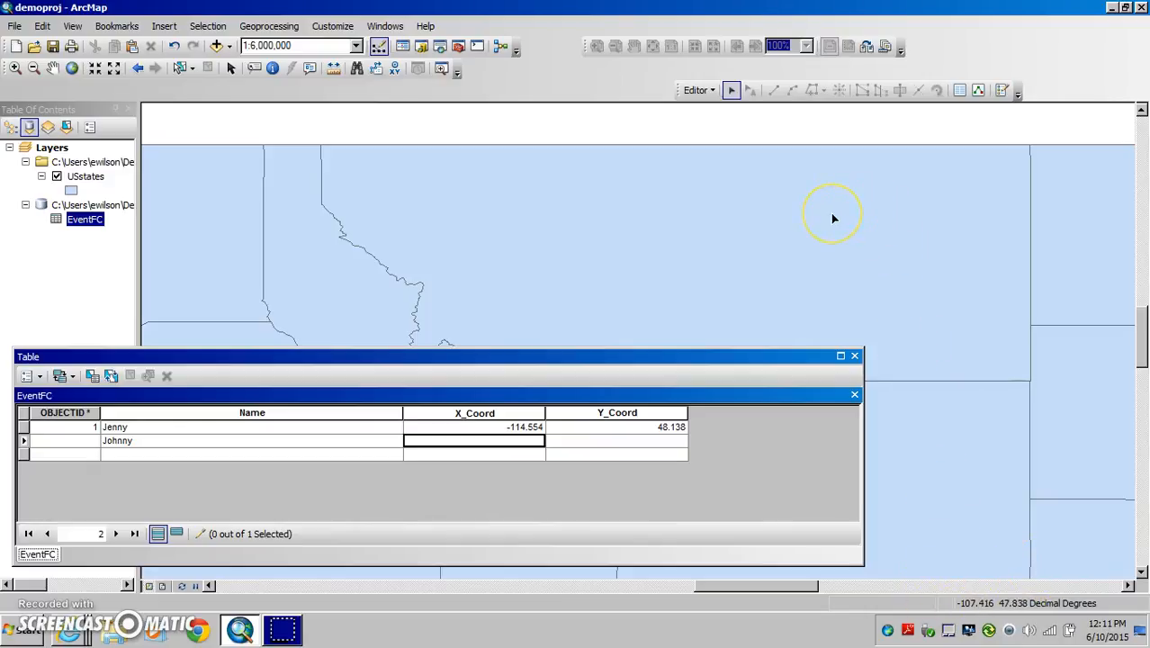
type("-107.416")
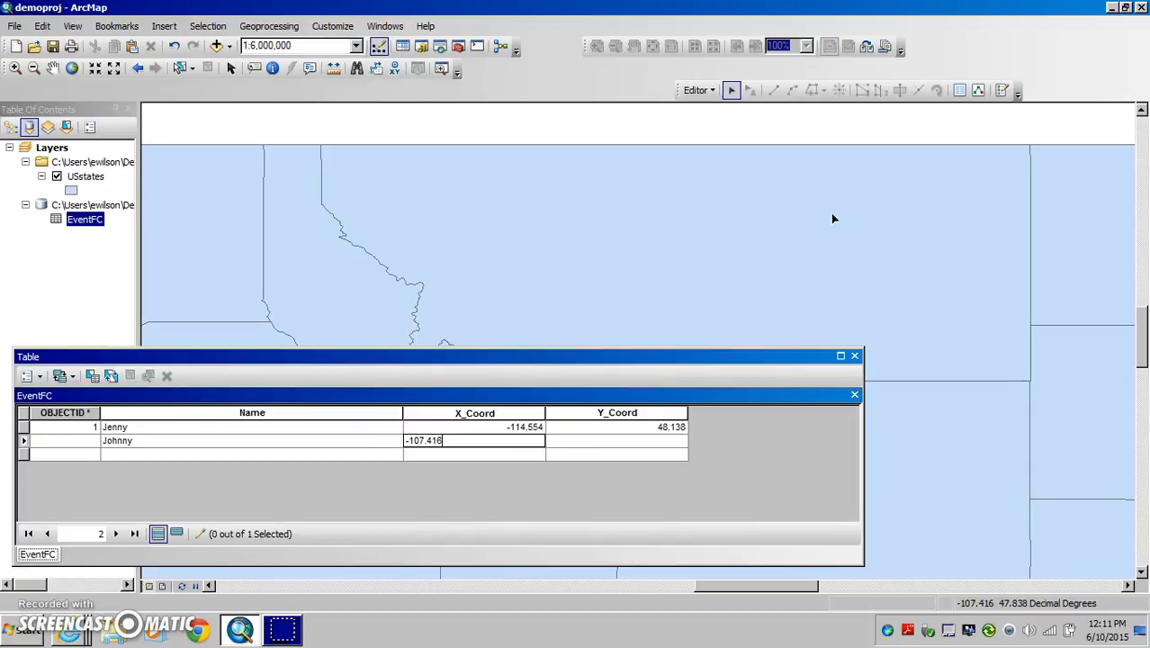
key("Tab")
type("4")
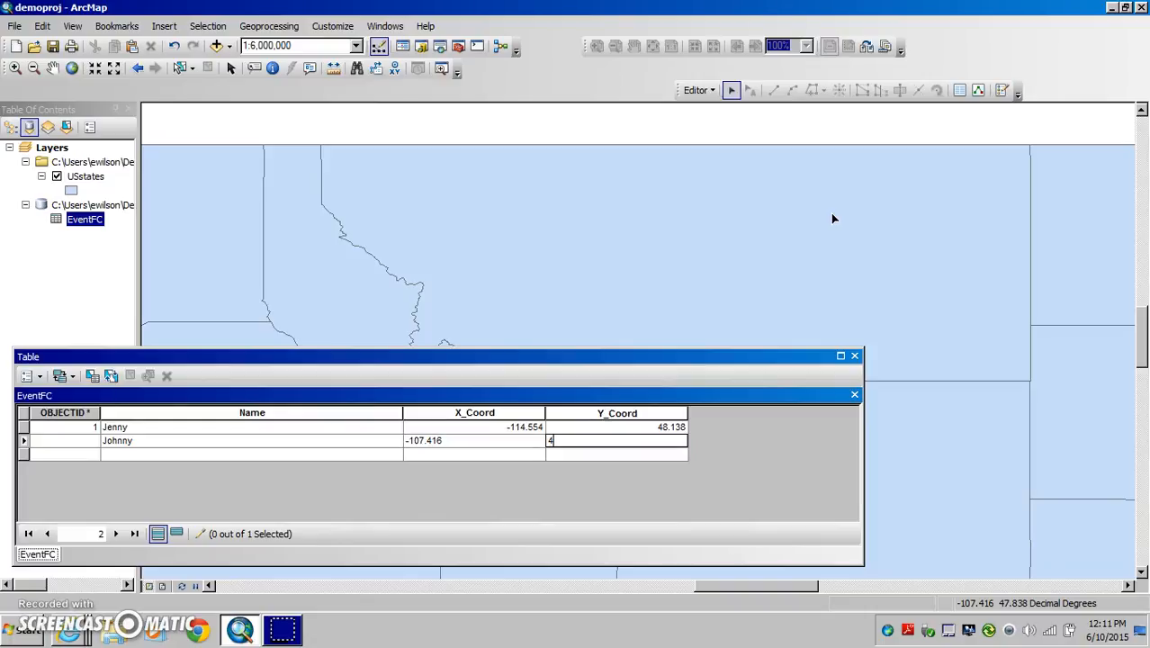
type("7.838")
key("Return")
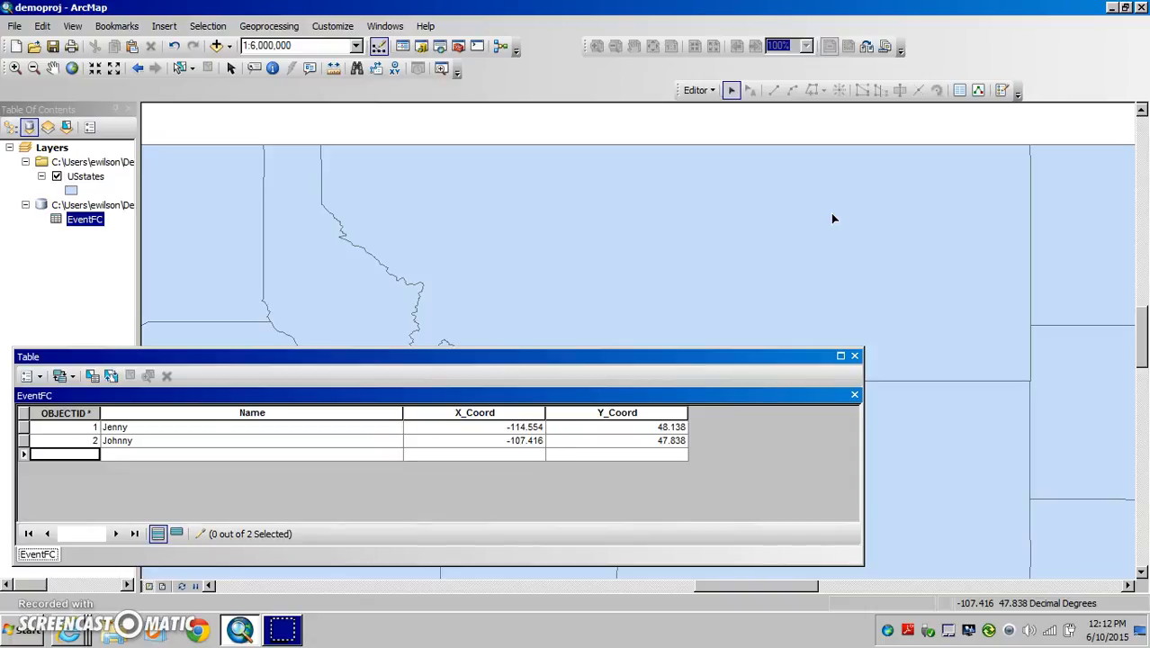
- Stop the edit session, save the edits to the EventFC table, and shift the table window slightly
left_click(712, 90)
left_click(717, 129)
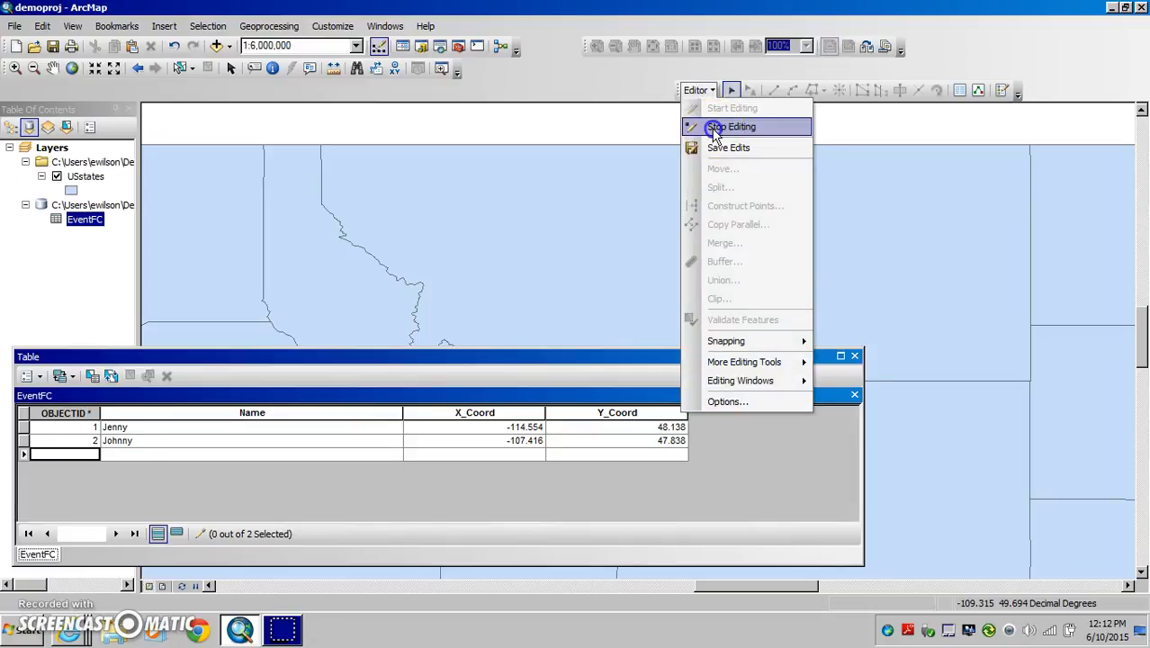
left_click(530, 357)
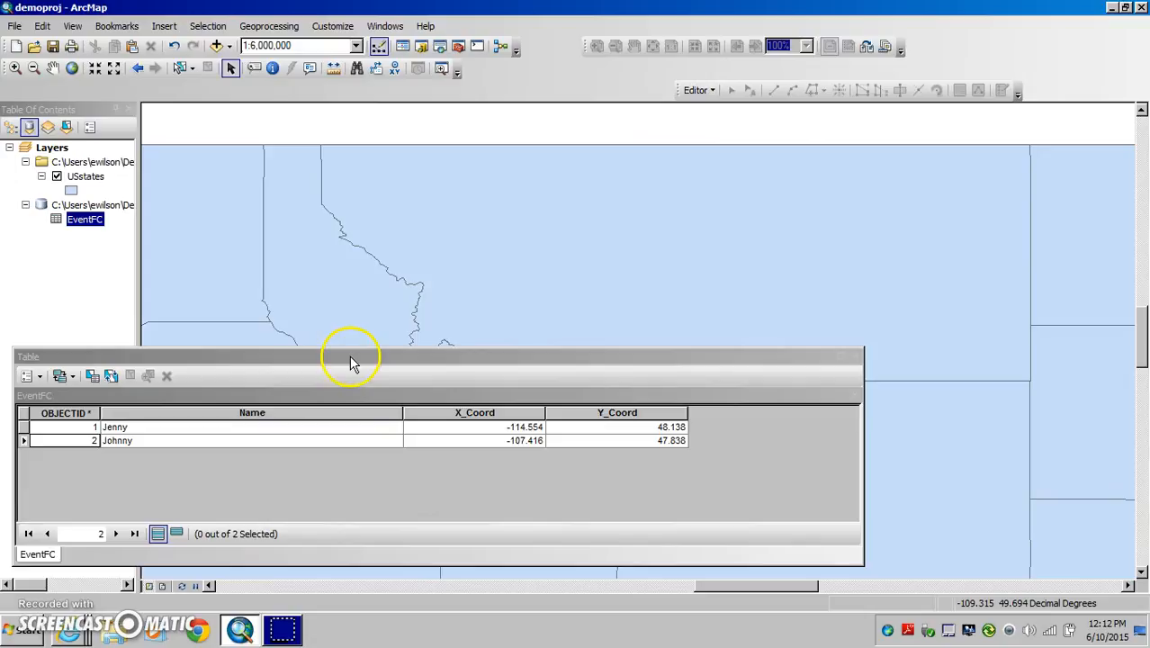
mouse_move(351, 357)
left_mouse_down()
mouse_move(425, 332)
mouse_move(363, 346)
left_mouse_up()
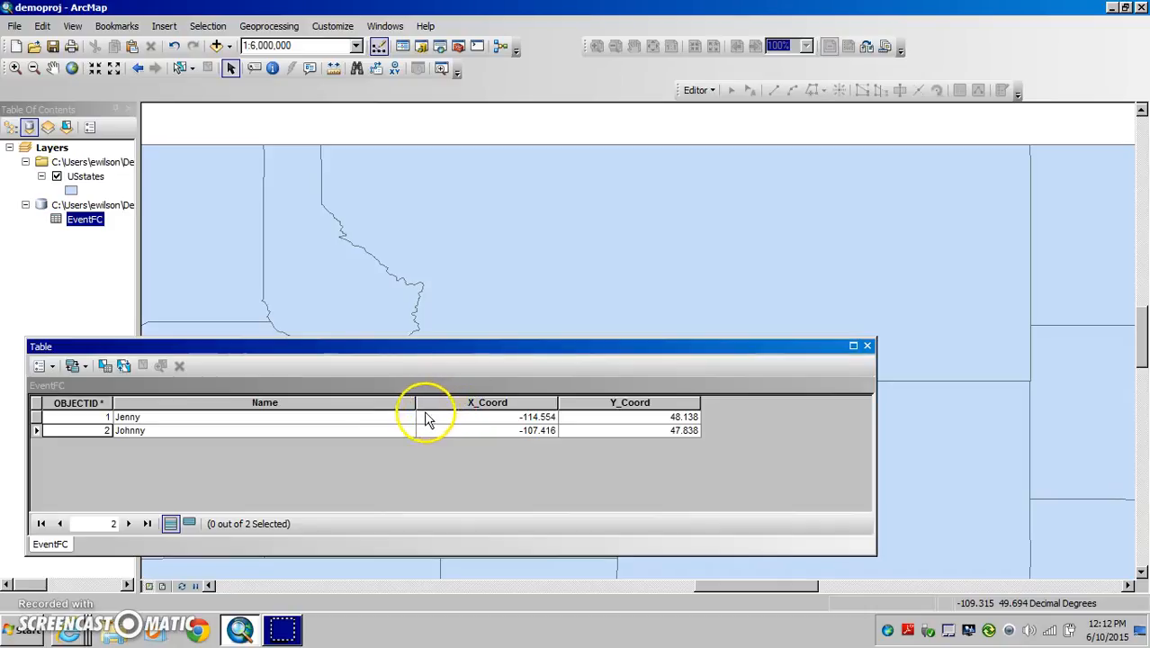
- Open the Display XY Data settings for the EventFC table and move the dialog clear of the X_Coord column
left_click(89, 224)
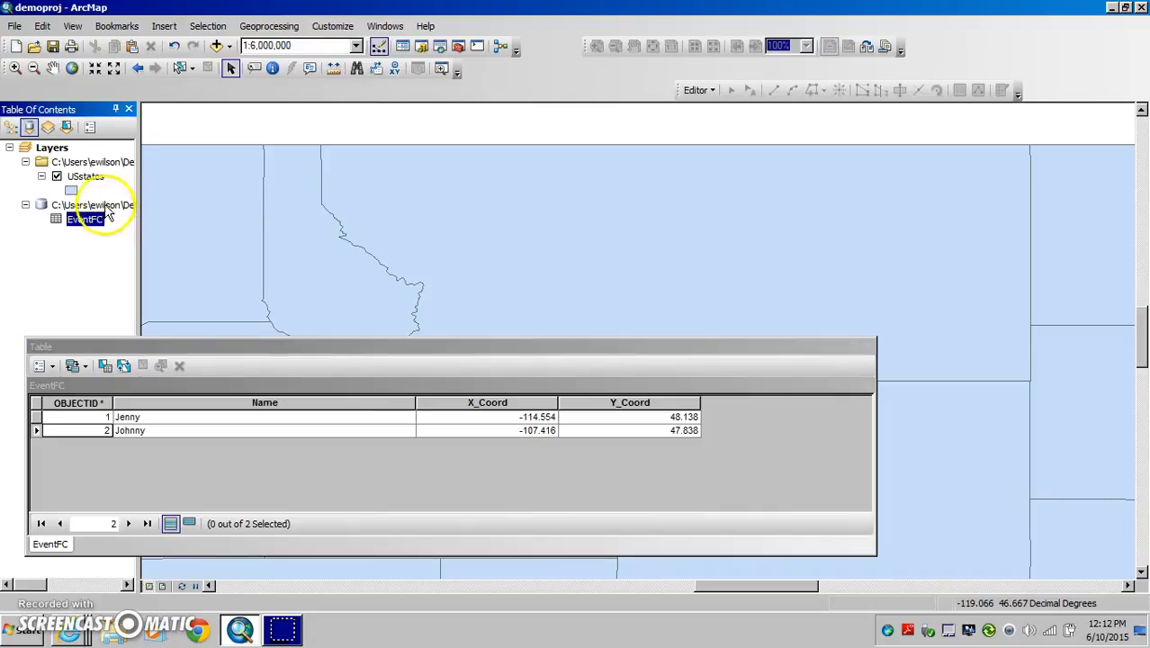
right_click(88, 225)
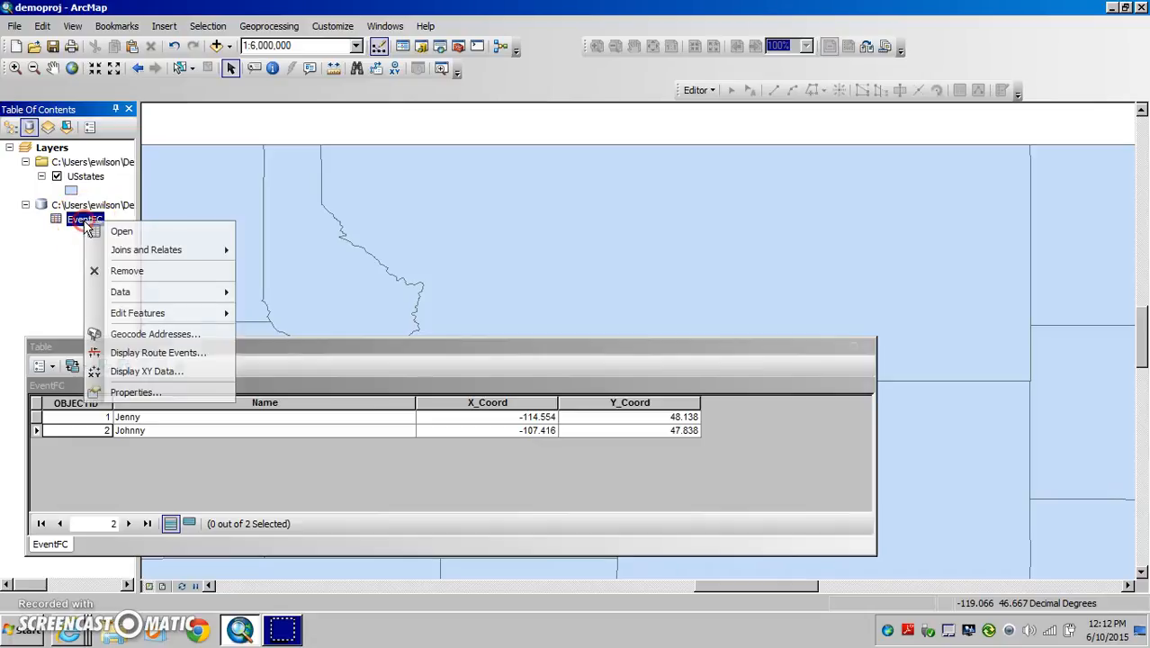
left_click(165, 369)
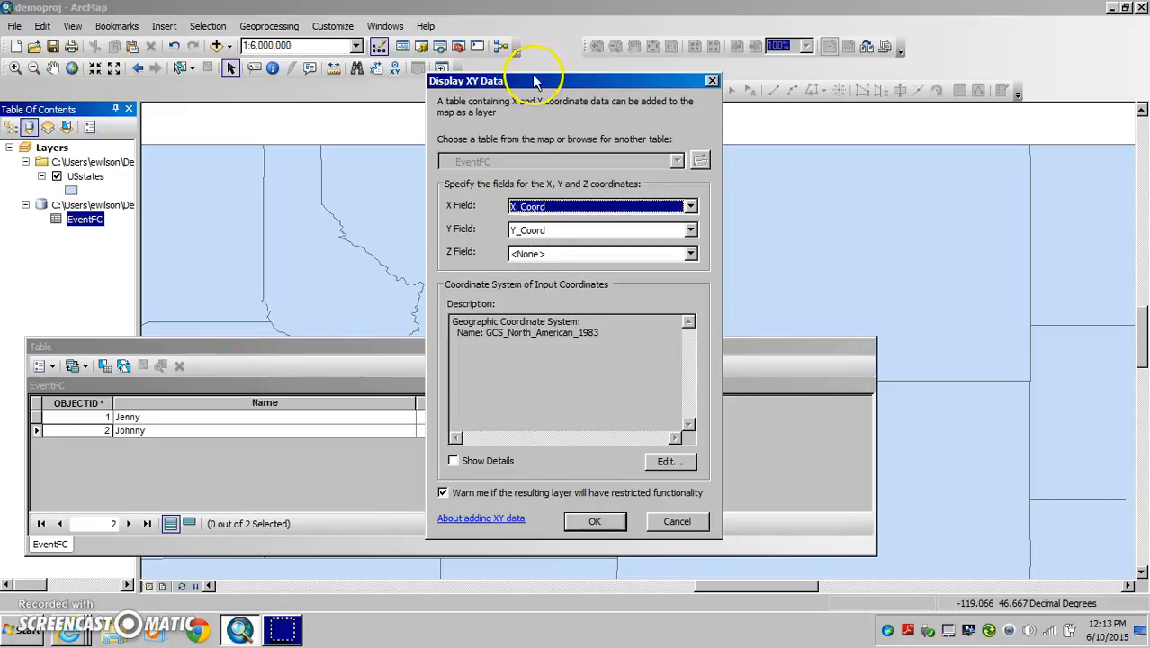
left_click_drag(523, 81, 549, 84)
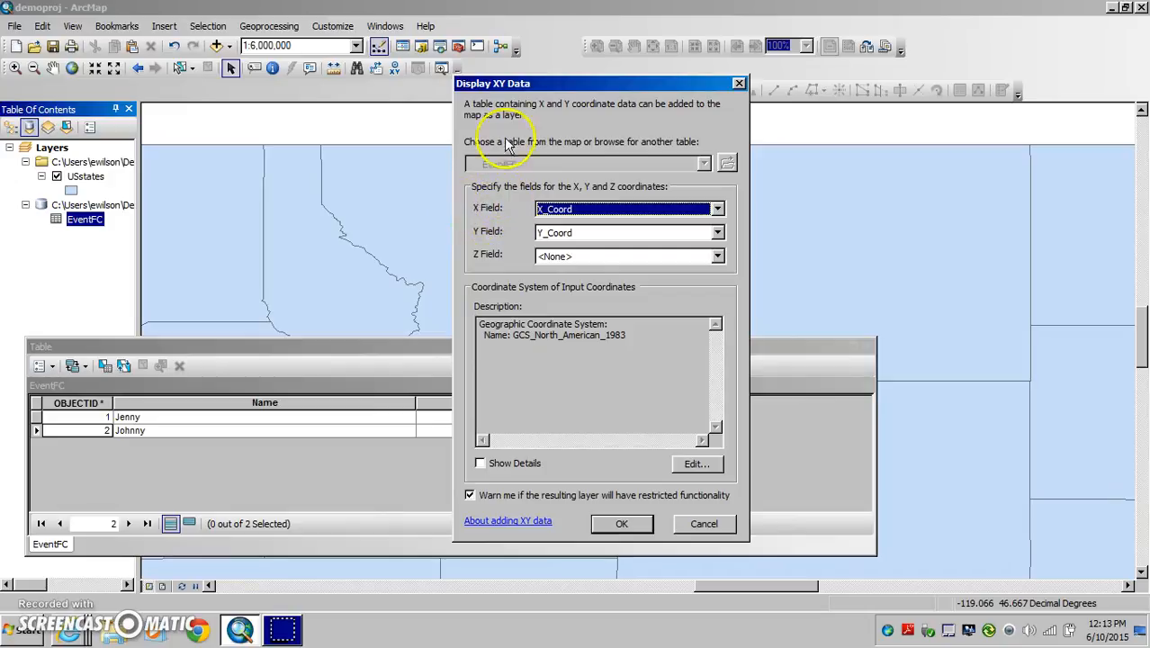
left_click_drag(537, 90, 755, 90)
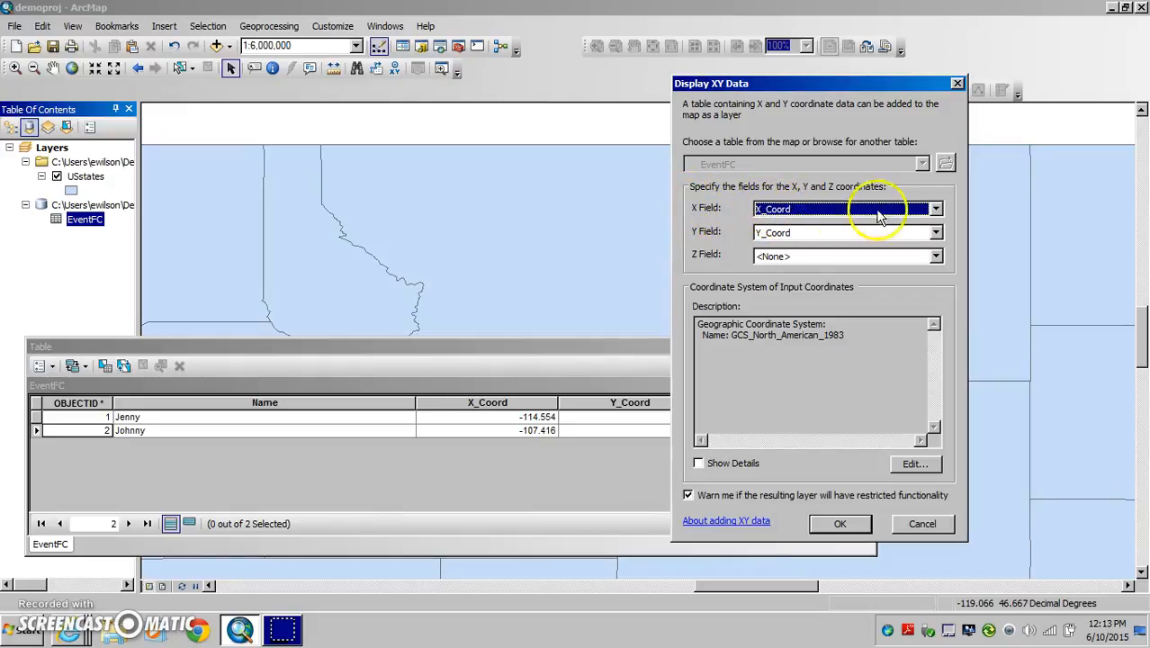
- Try Y_Coord as the X field for displaying the EventFC table's XY data
left_click(935, 209)
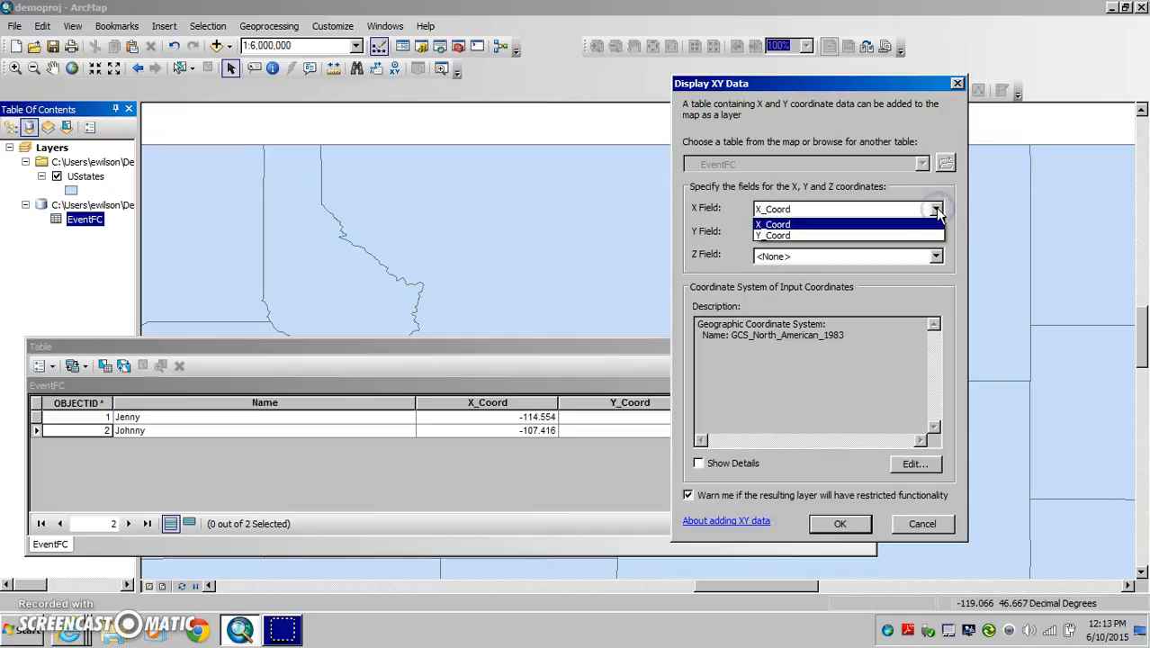
left_click(936, 209)
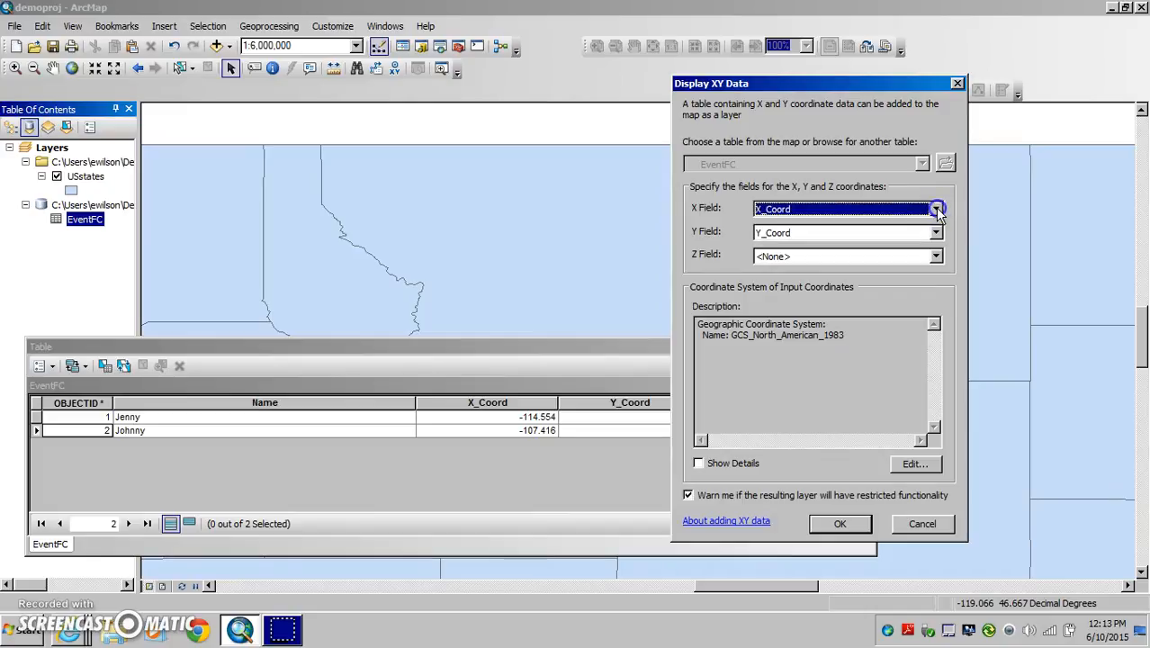
left_click(780, 210)
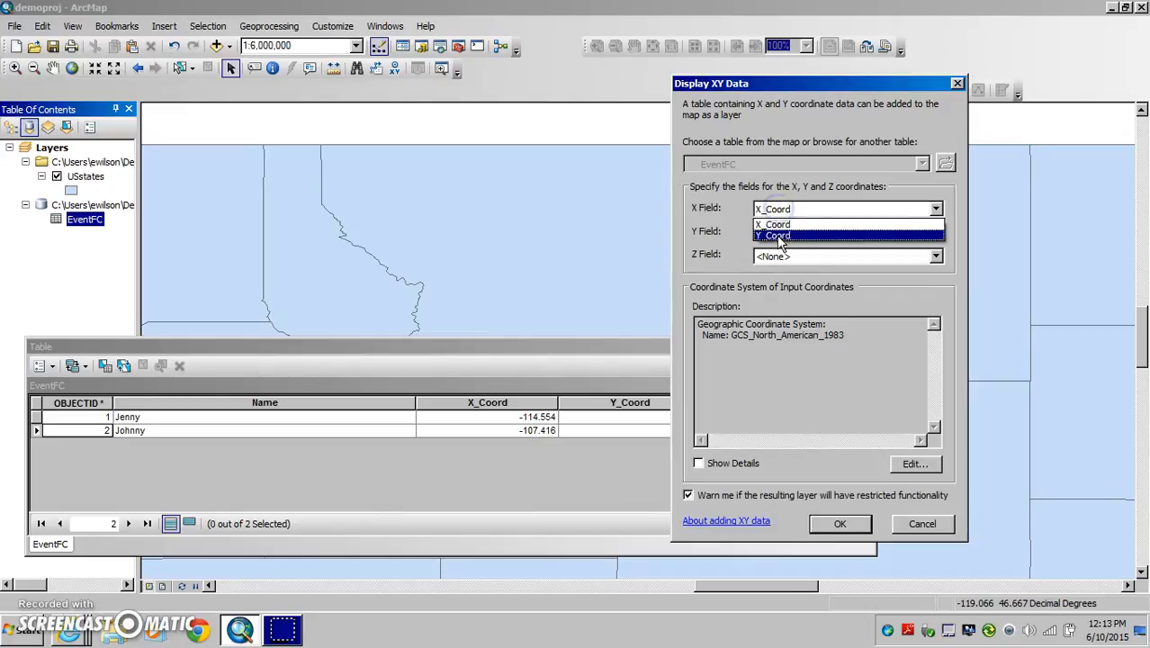
left_click(782, 223)
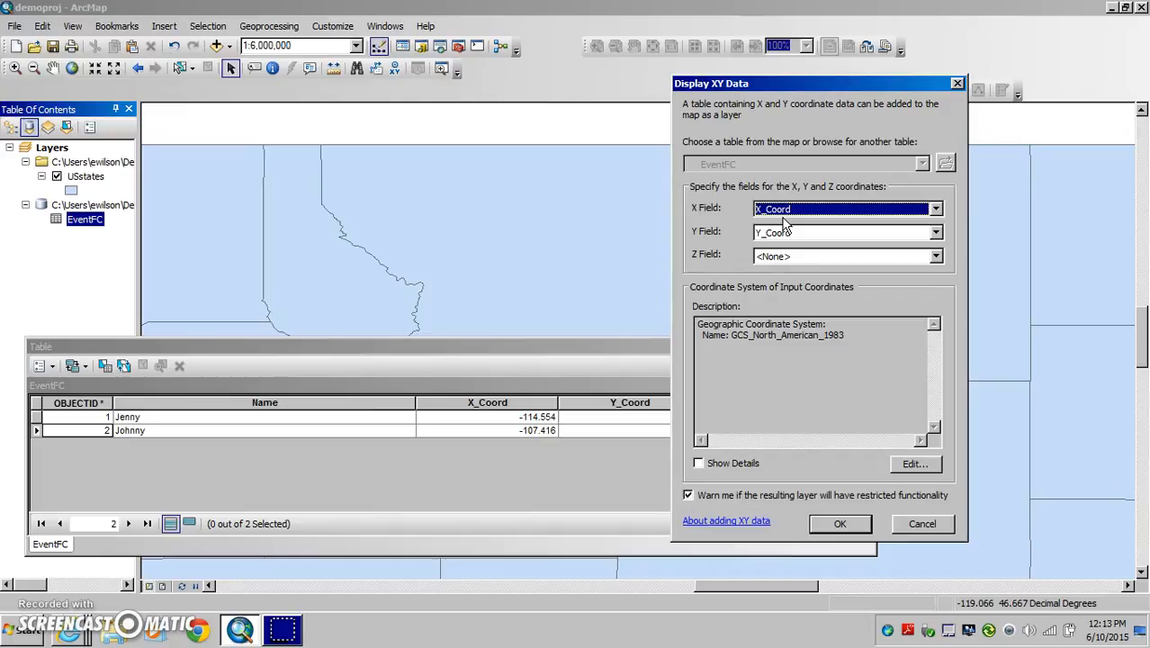
left_click(780, 213)
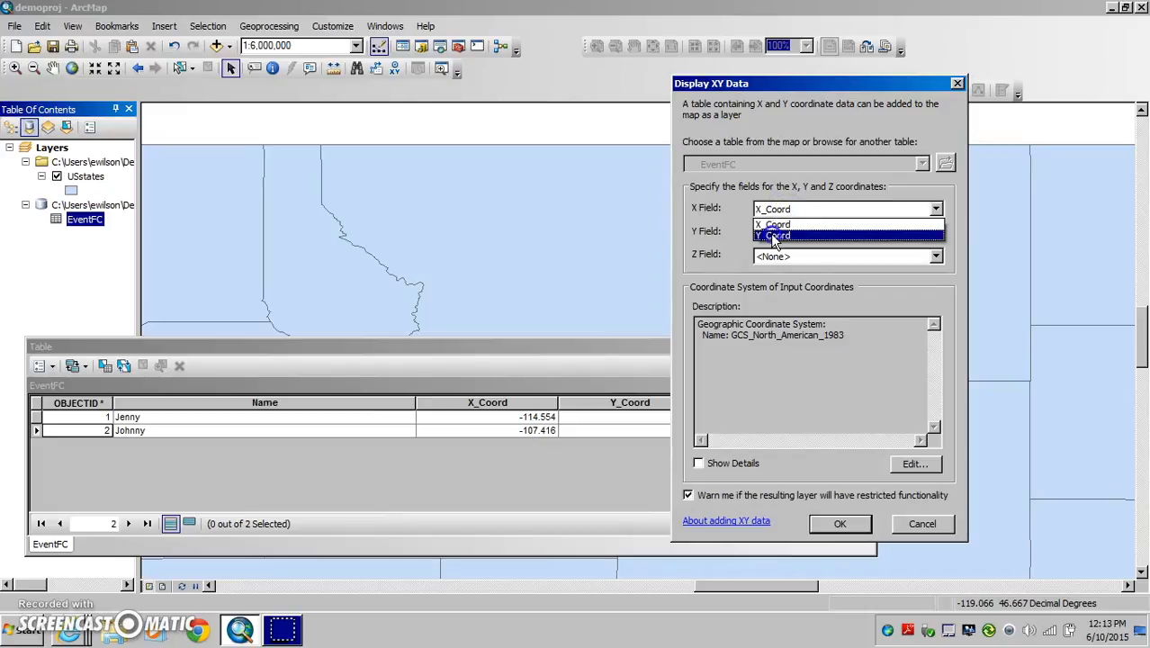
left_click(773, 235)
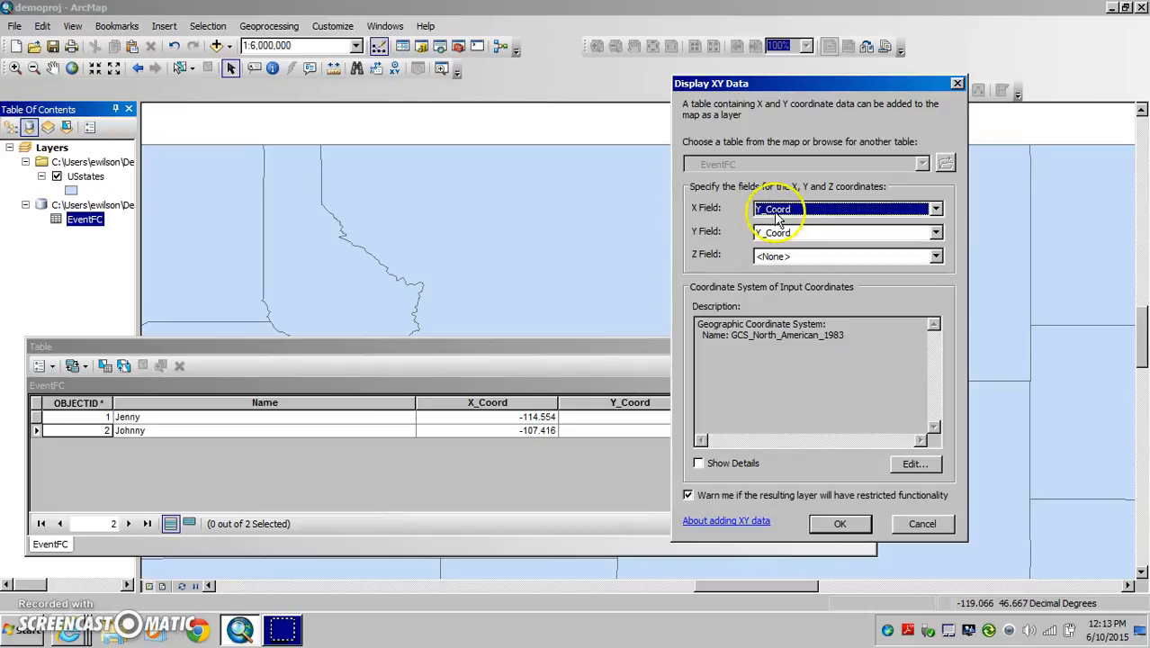
- Set the X field to X_Coord and add the EventFC records to the map as an XY event layer
left_click(777, 212)
left_click(777, 225)
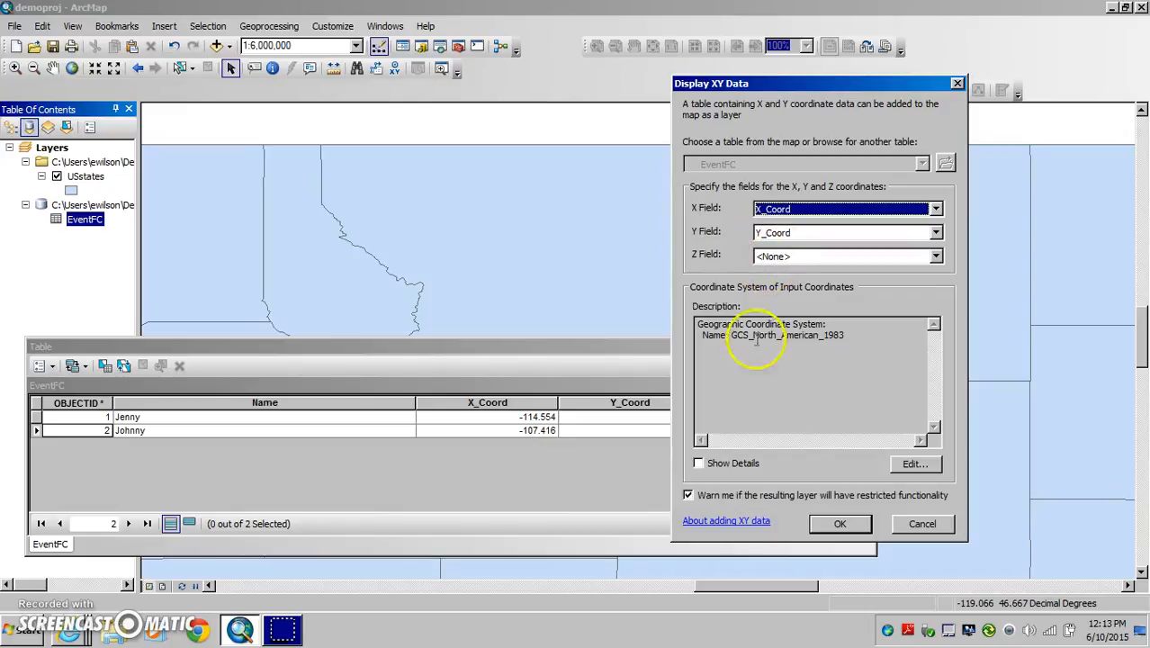
left_click(838, 525)
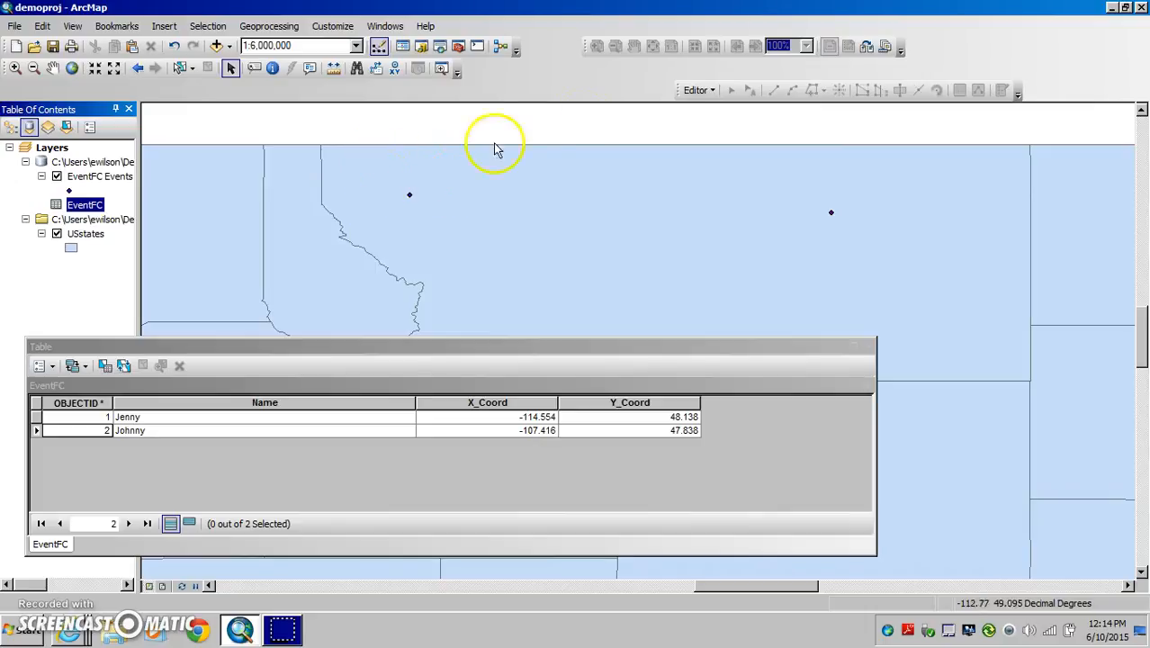
- Start an edit session with the EventFC Events layer chosen, continuing past the non-editable layer warning
left_click(710, 91)
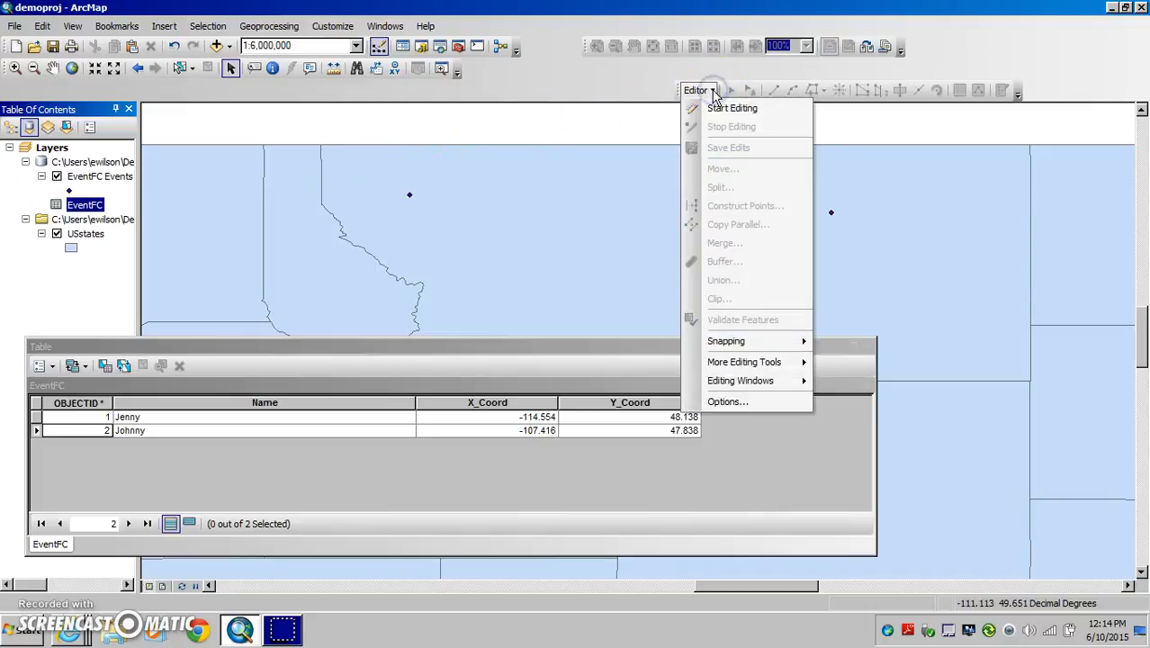
left_click(716, 109)
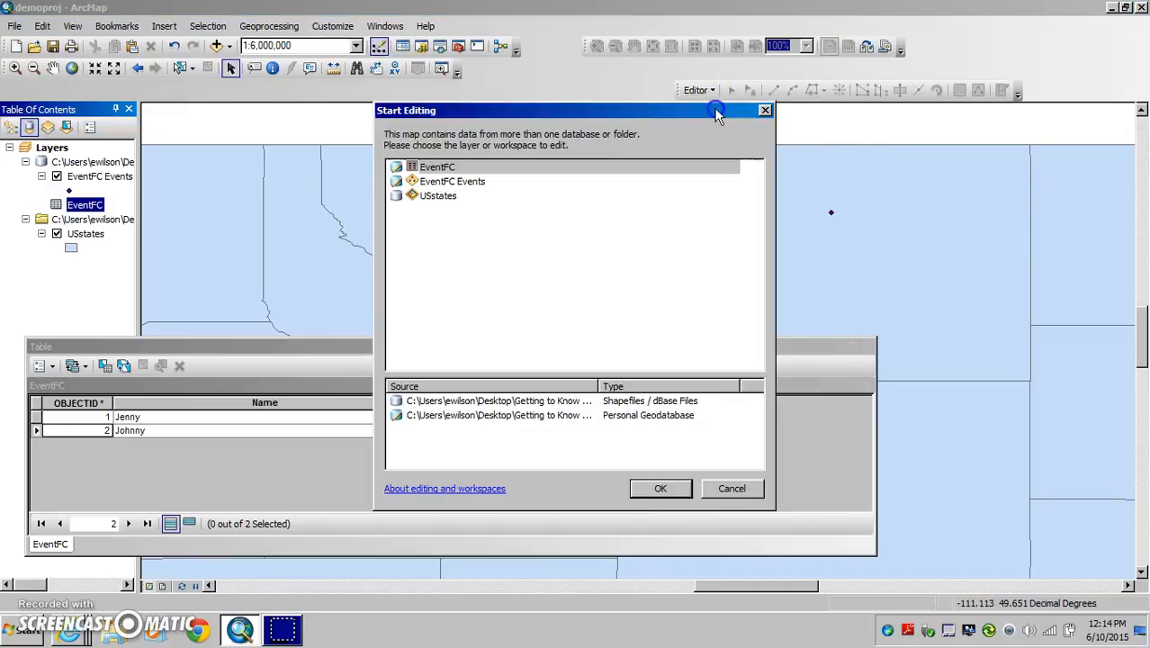
left_click(452, 181)
left_click(657, 487)
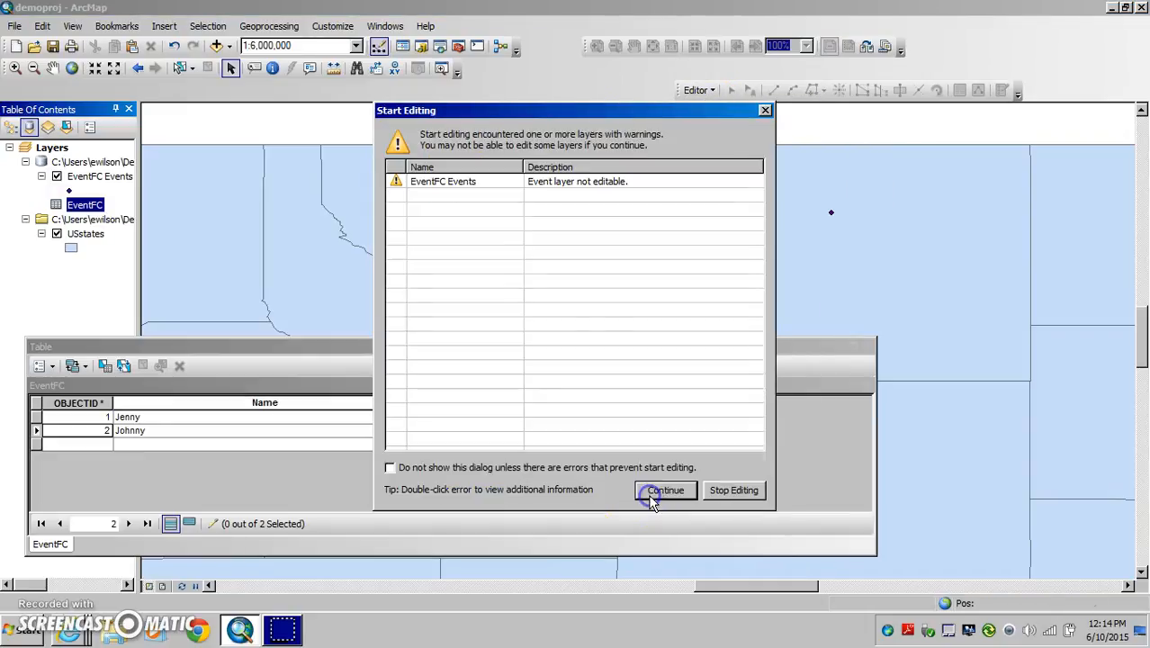
left_click(651, 498)
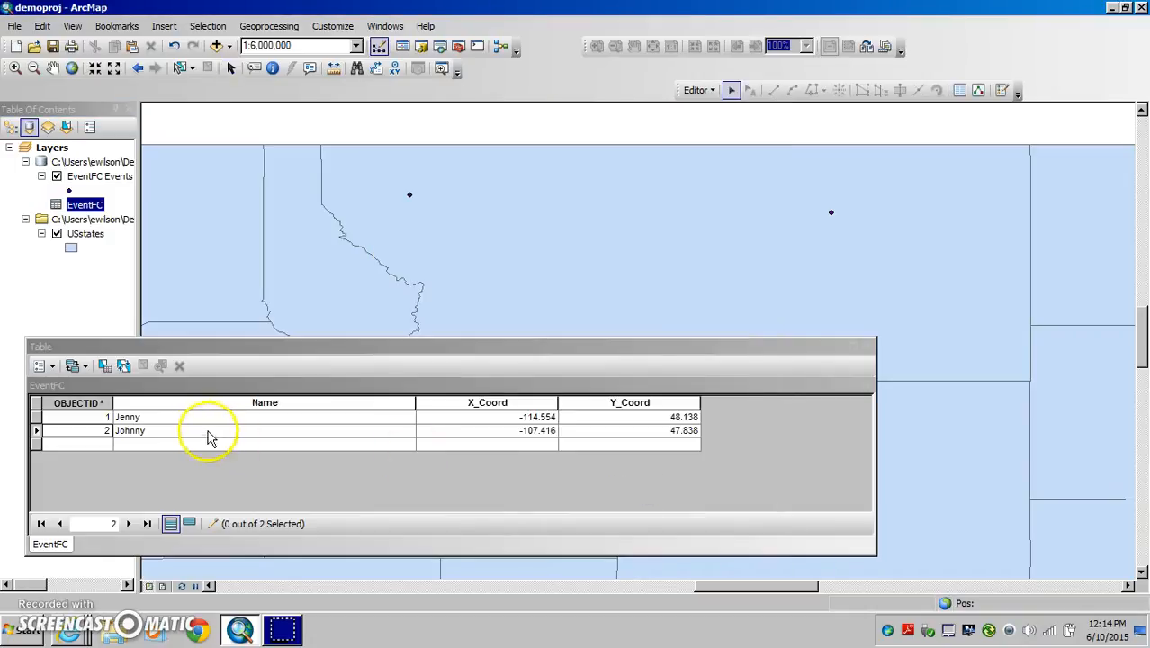
- Add a third EventFC record with a person's first name, X_Coord -110.514 and Y_Coord 46.353
left_click(199, 442)
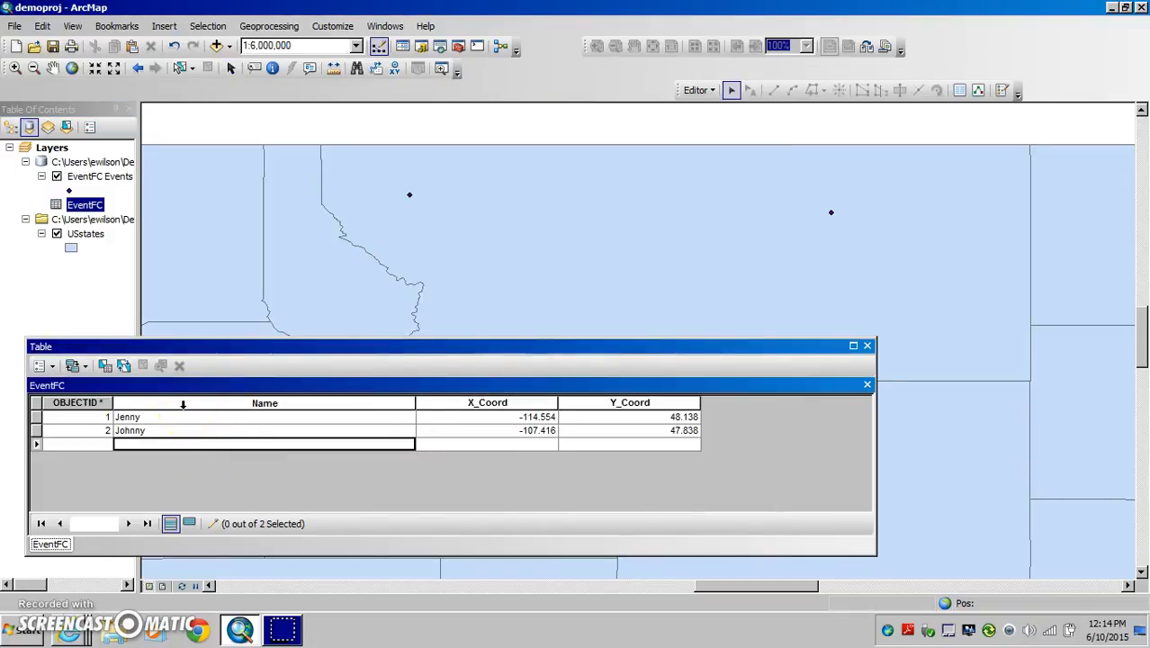
type("Jane")
key("Tab")
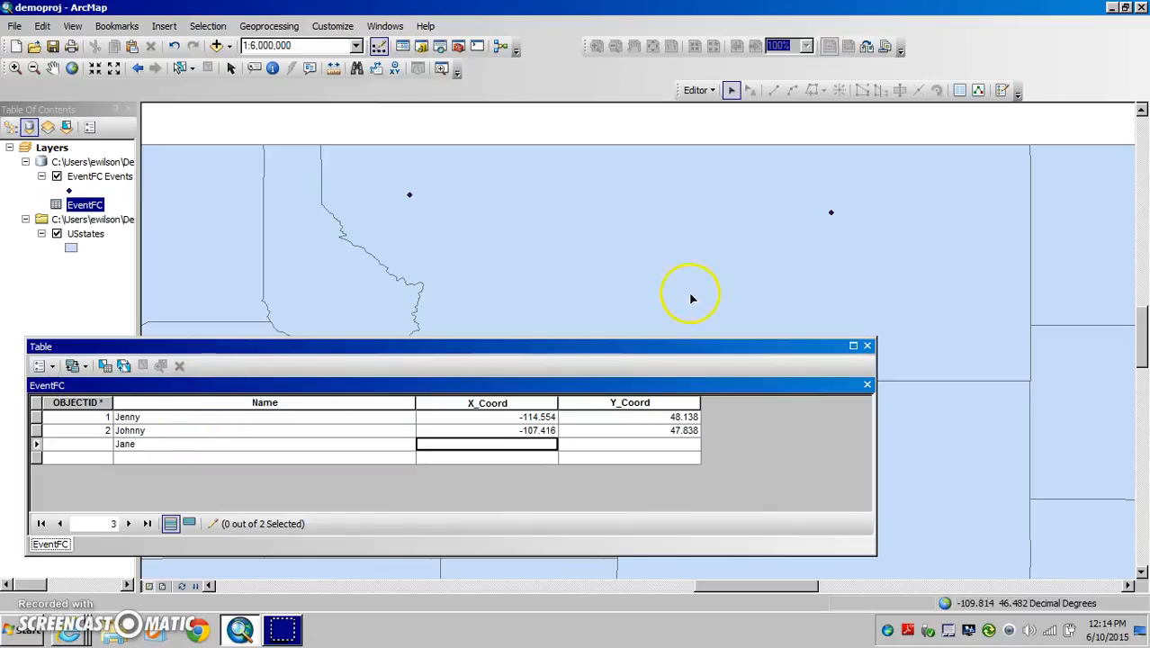
type("-110")
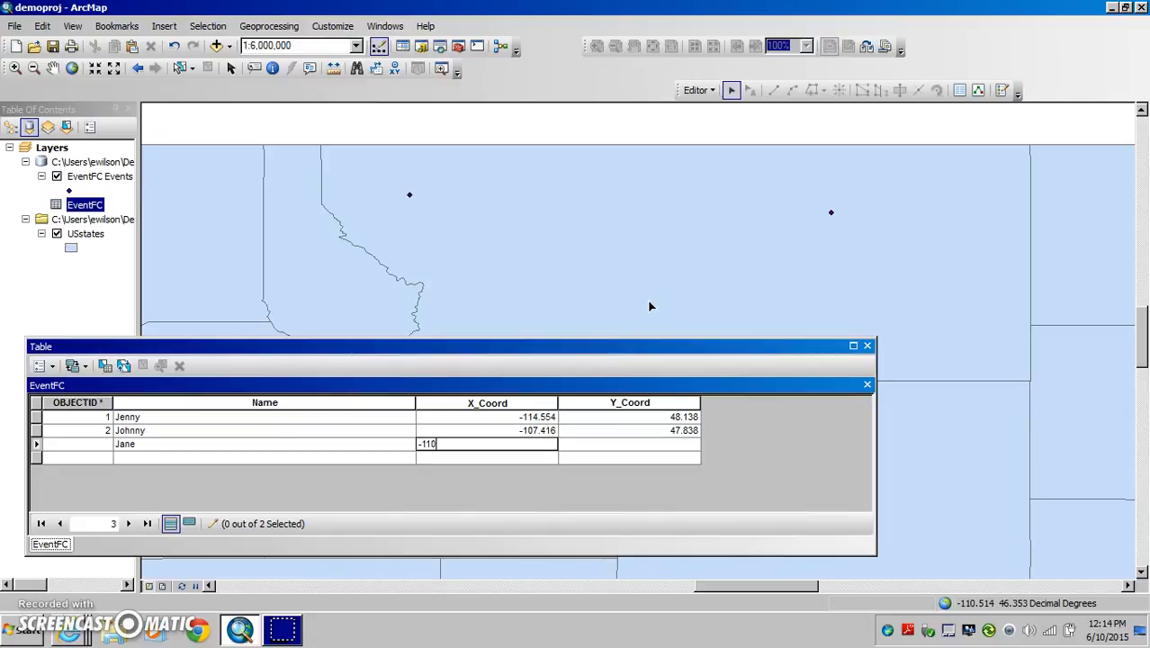
type(".514")
key("Tab")
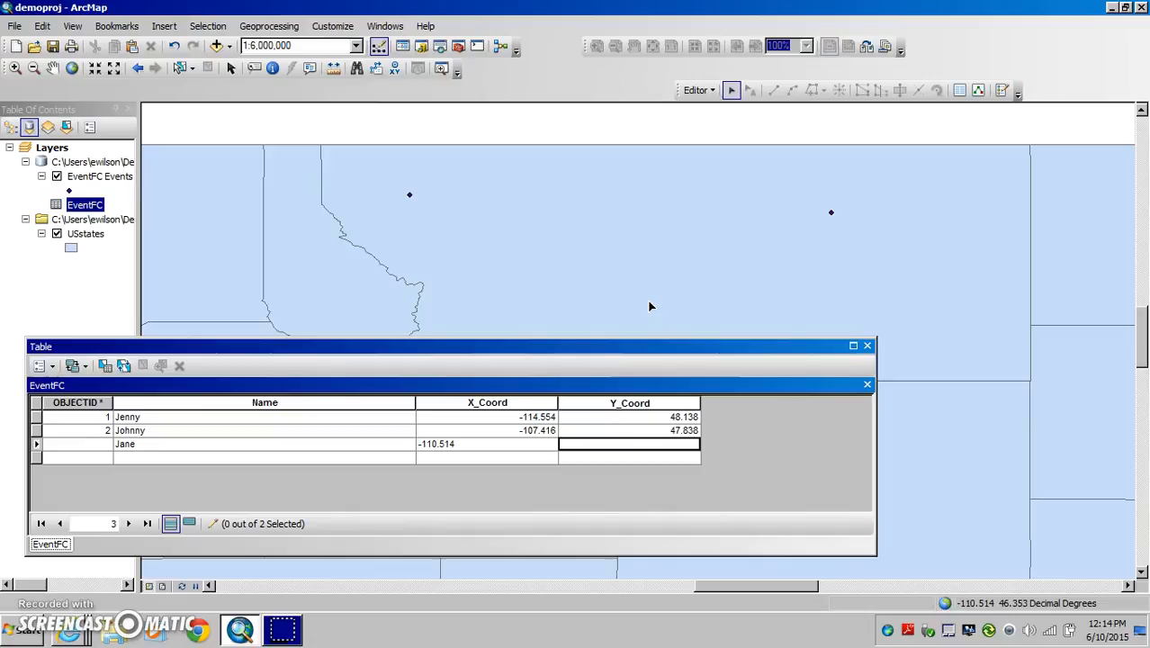
type("46.353")
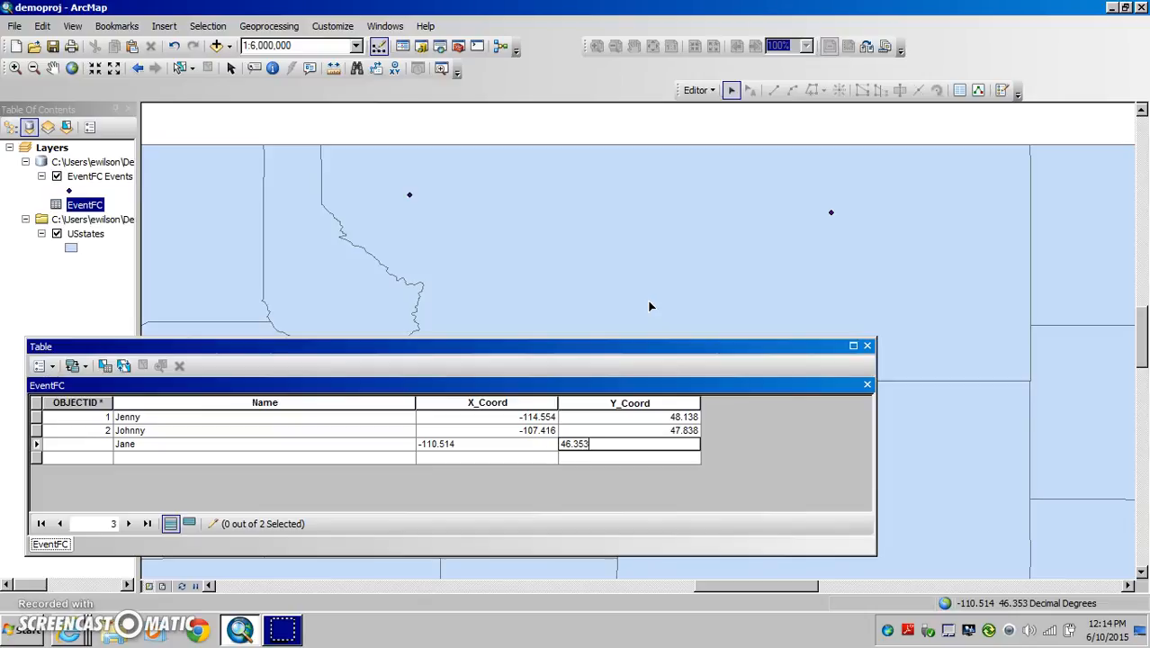
key("Return")
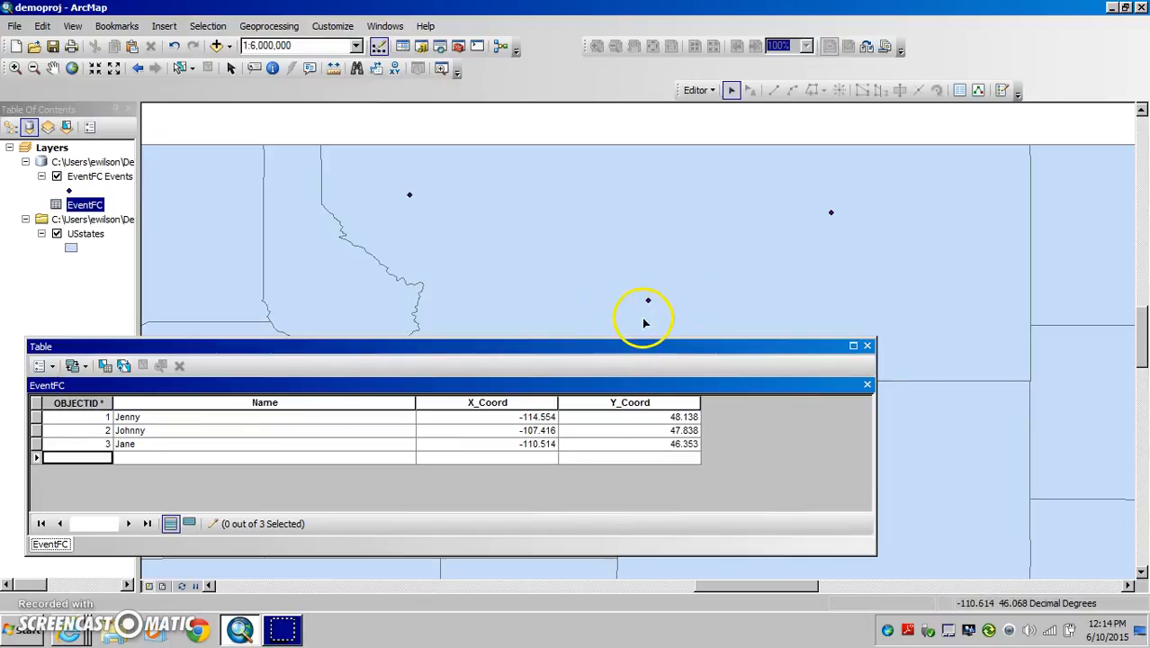
- Stop the edit session with the edits saved and reposition the table window below the three map points
left_click(706, 90)
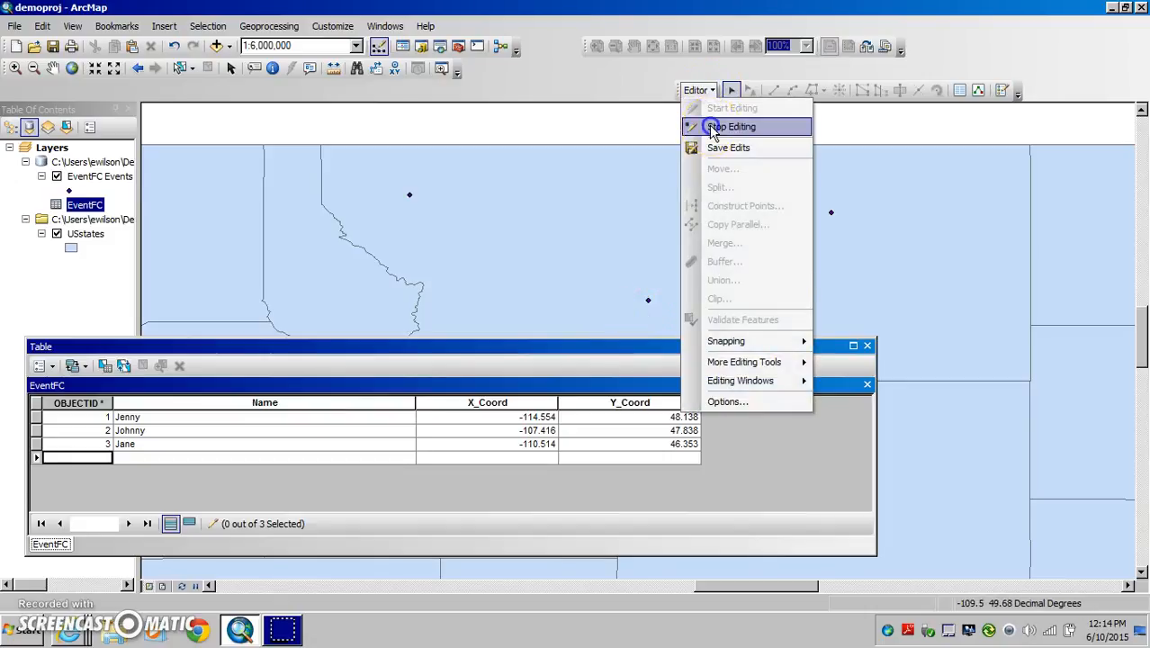
left_click(733, 123)
left_click(509, 356)
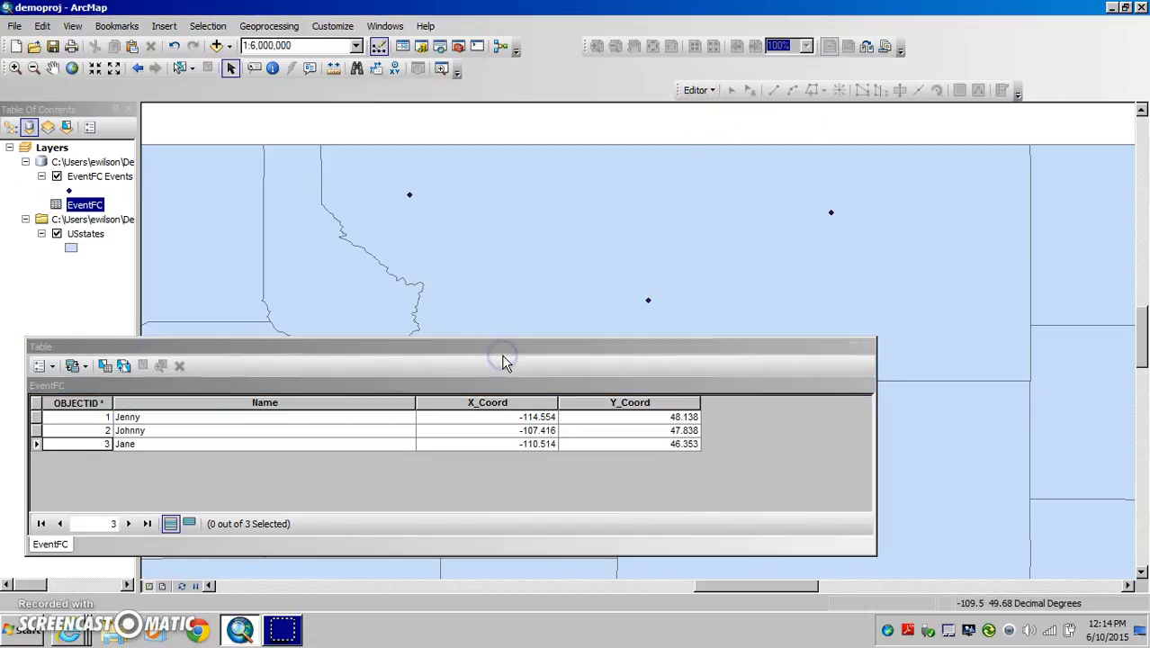
left_click_drag(522, 348, 589, 314)
left_click_drag(411, 331, 484, 349)
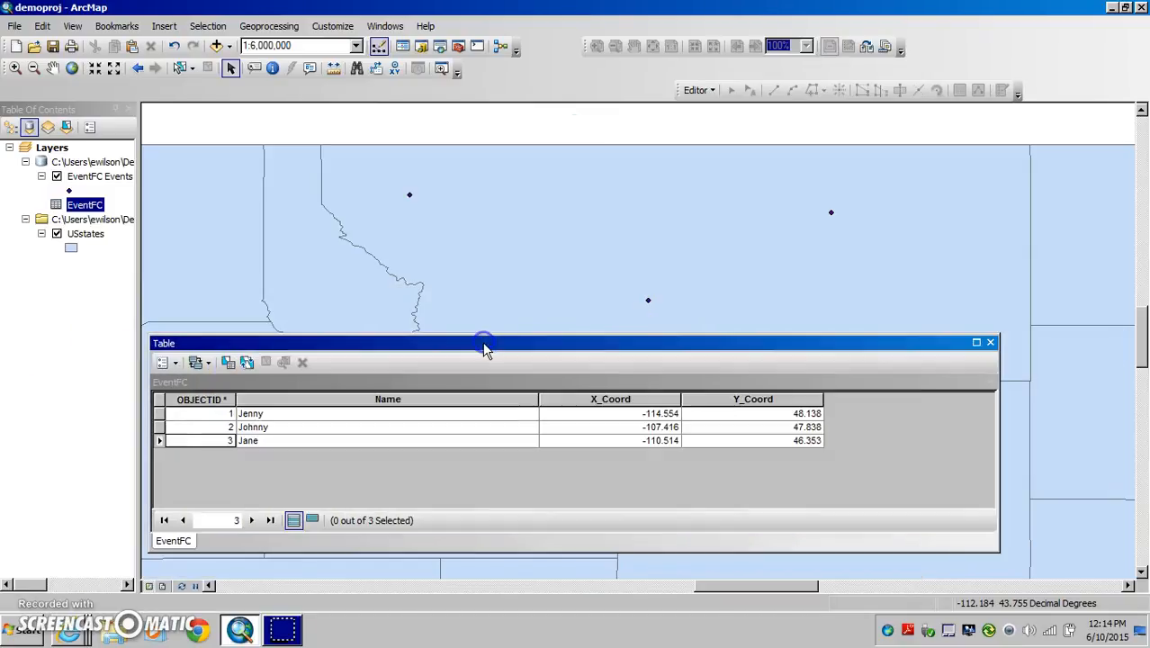